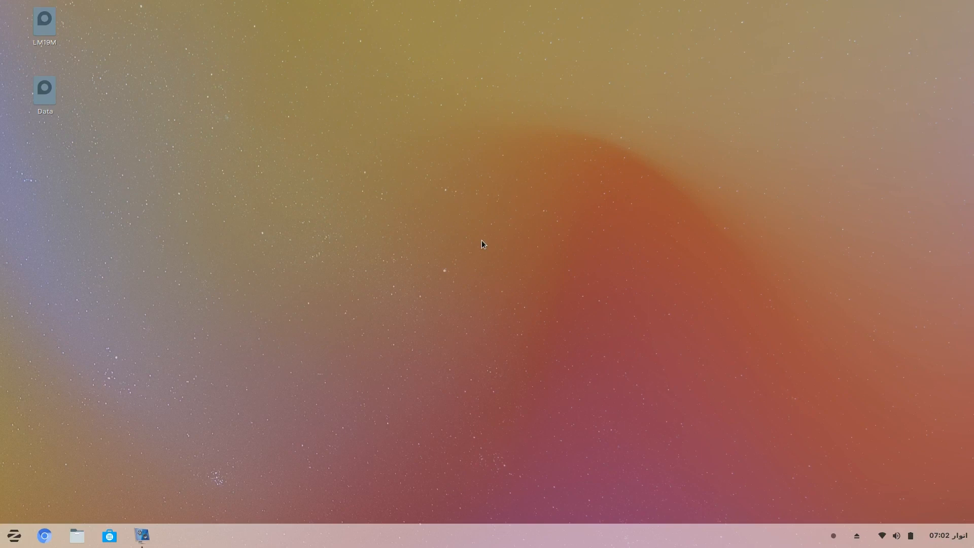
Open the website esite.pk in the web browser and go to its Blog page
click(45, 537)
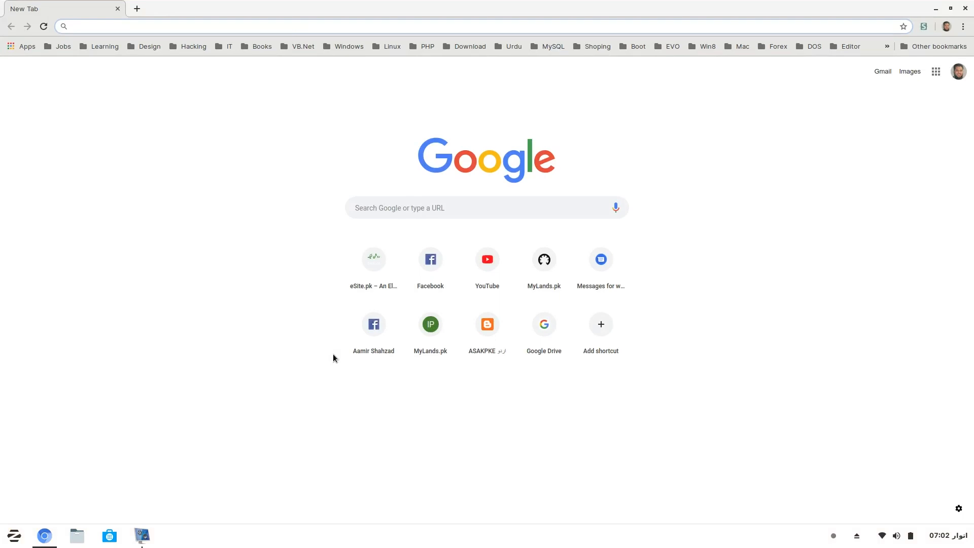
text(e)
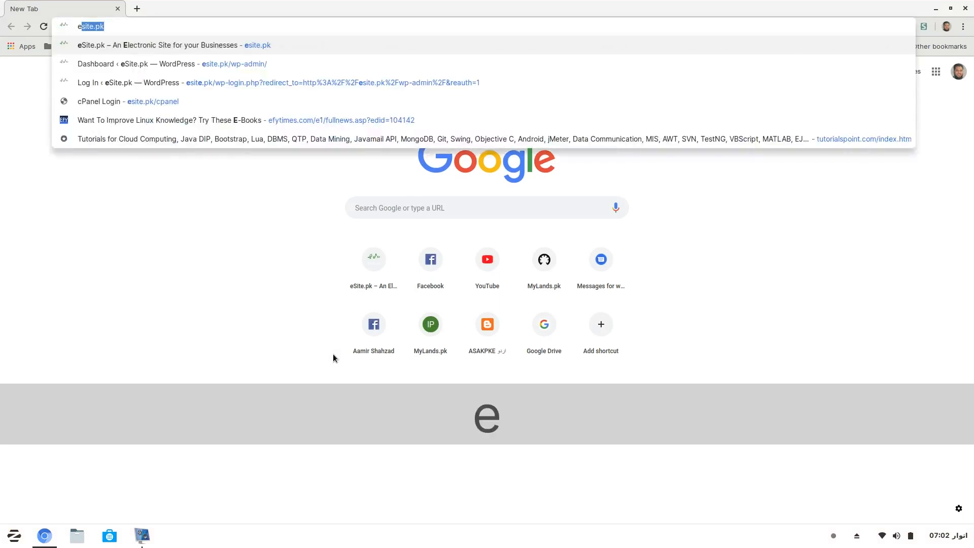
text(site.pk)
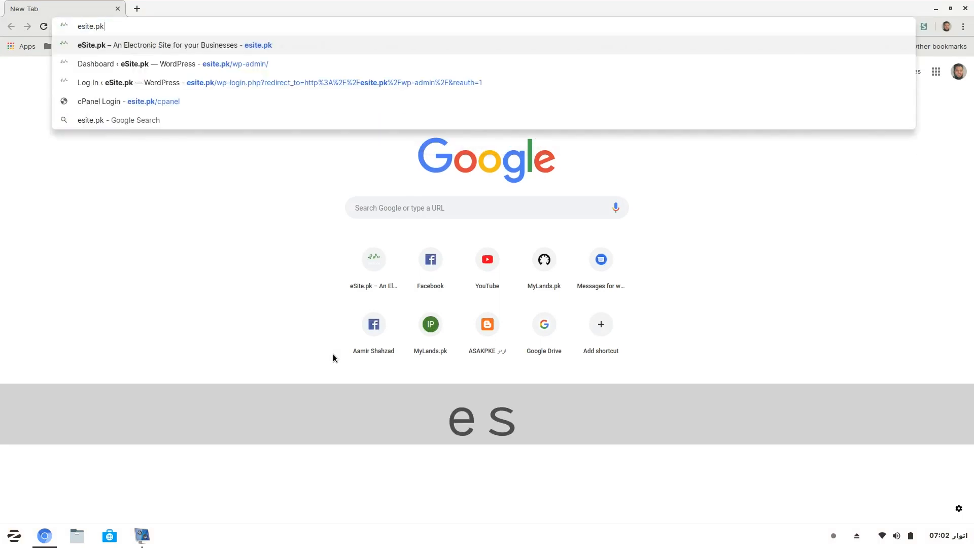
key(Return)
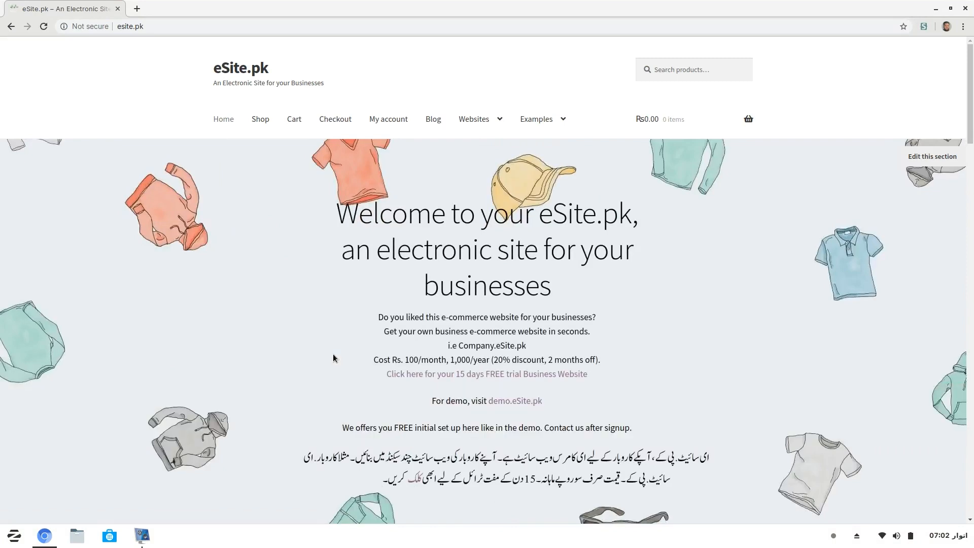
click(432, 121)
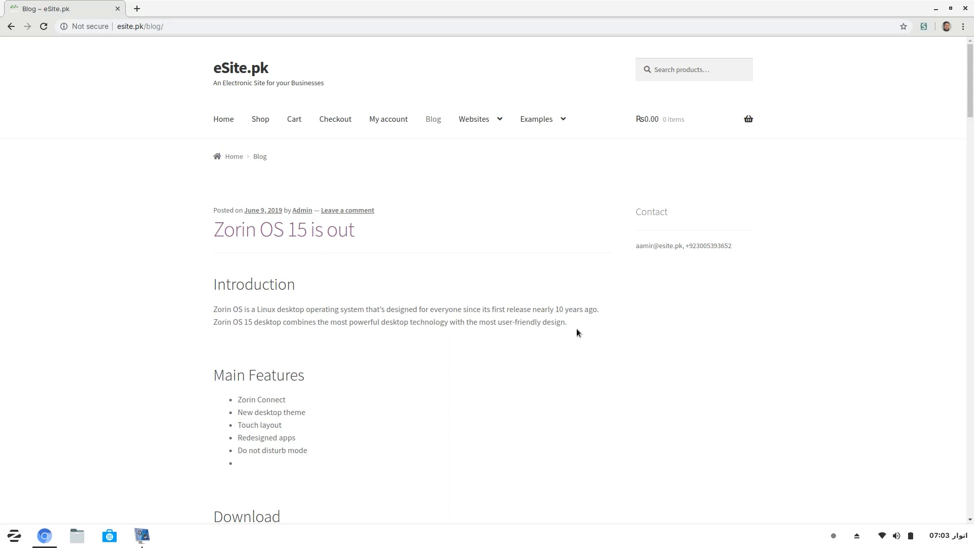
Read through the Main Features list in the "Zorin OS 15 is out" blog post
scroll(400, 390, down, 2)
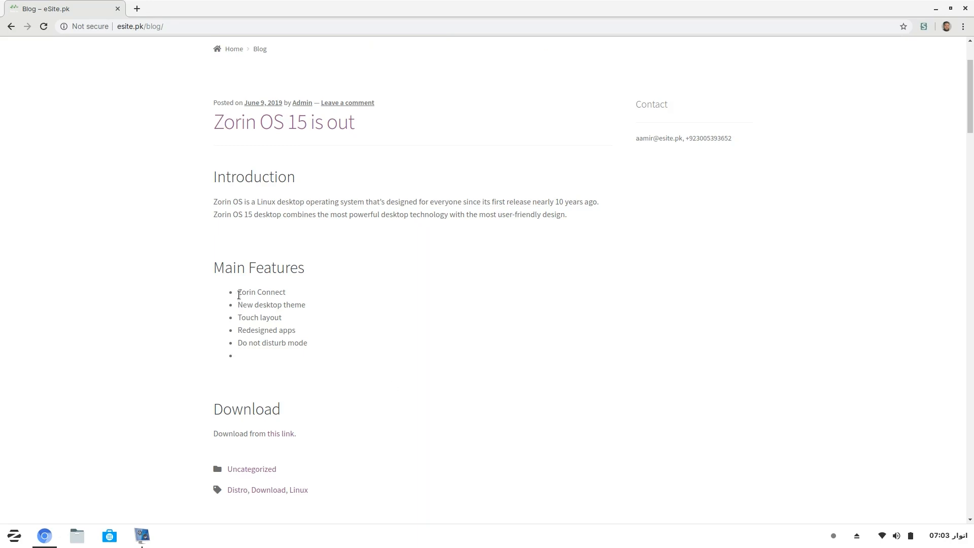
drag(274, 294, 242, 293)
drag(294, 306, 246, 318)
drag(286, 330, 264, 331)
click(253, 293)
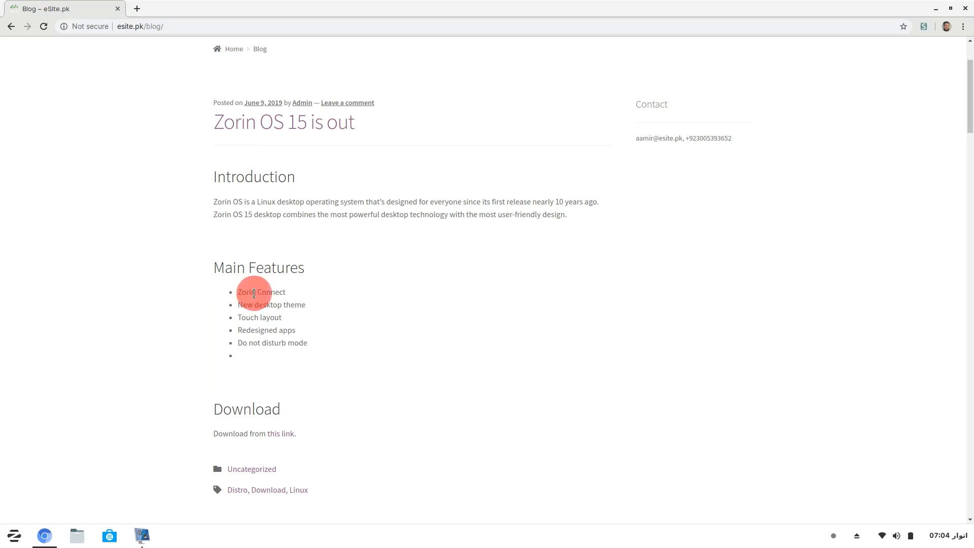
Search the installed applications for "zorin co" and launch Zorin Connect
click(14, 538)
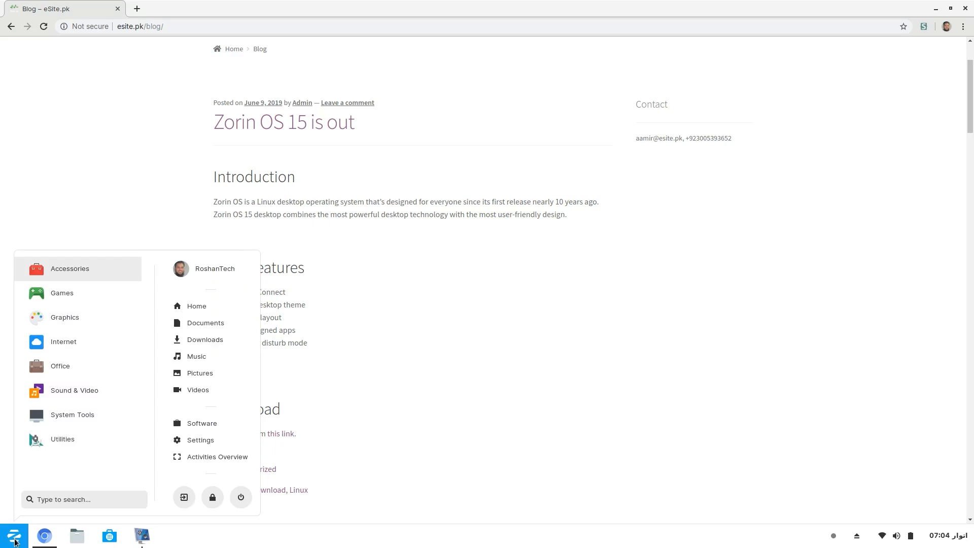
text(zo)
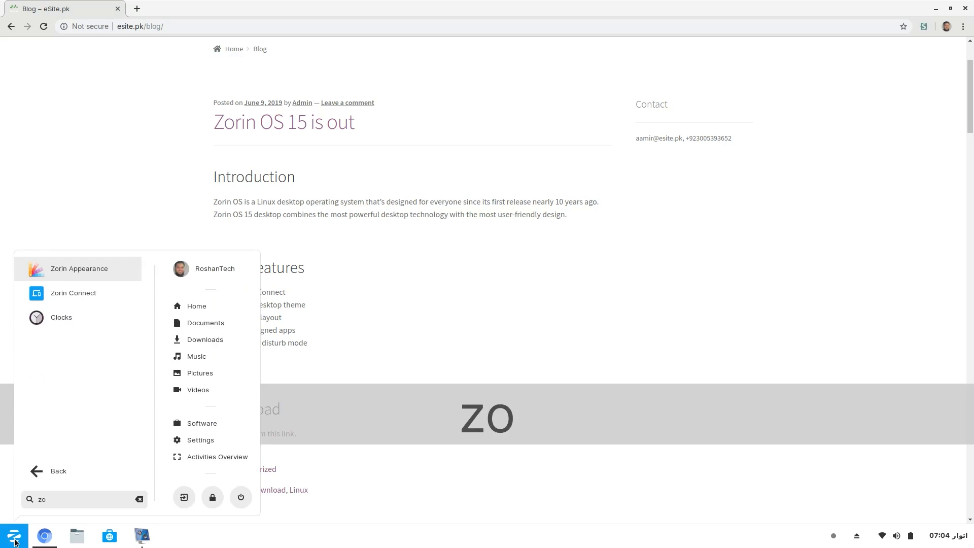
text(rin )
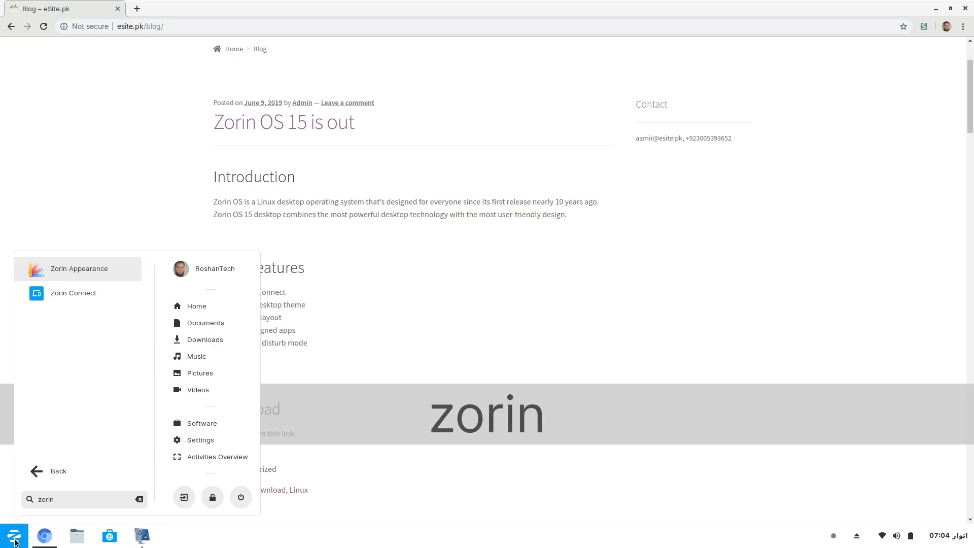
text(c)
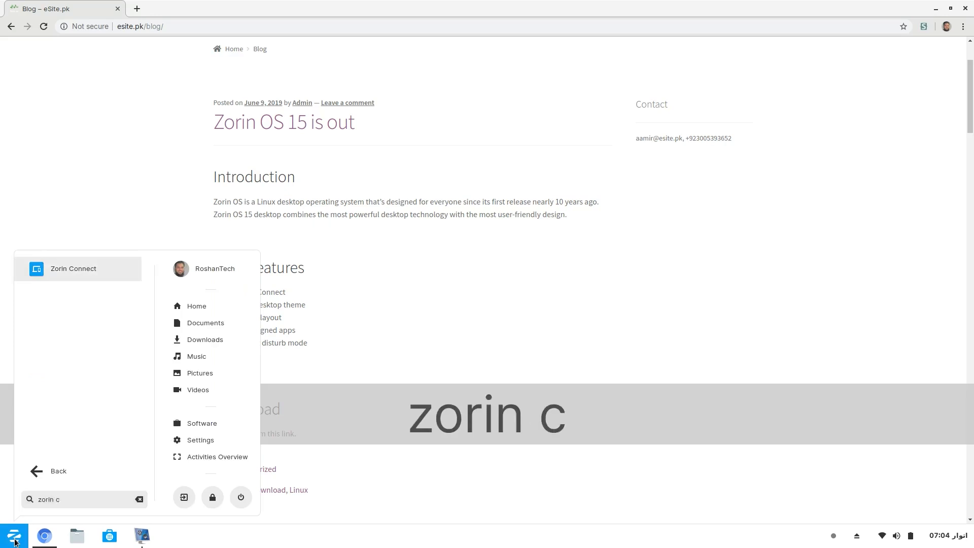
text(o)
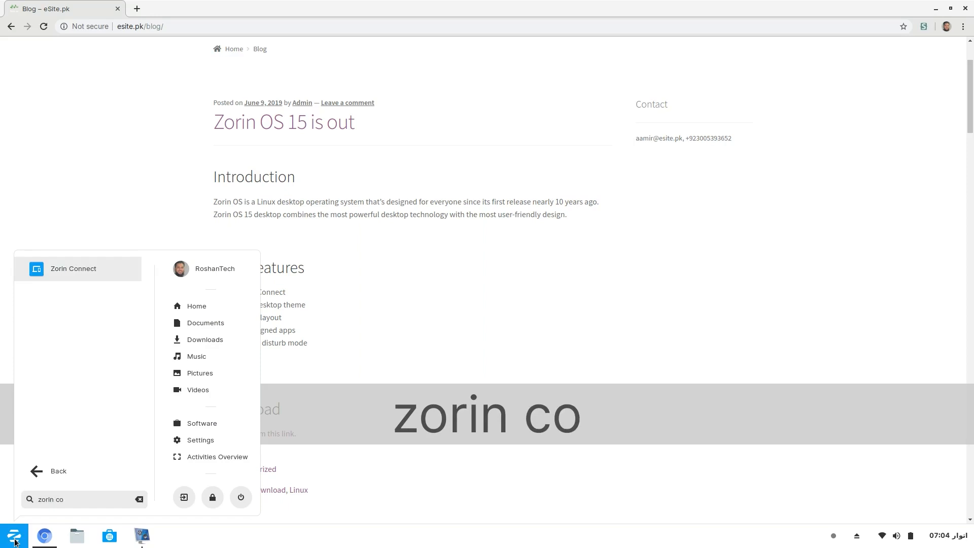
key(Return)
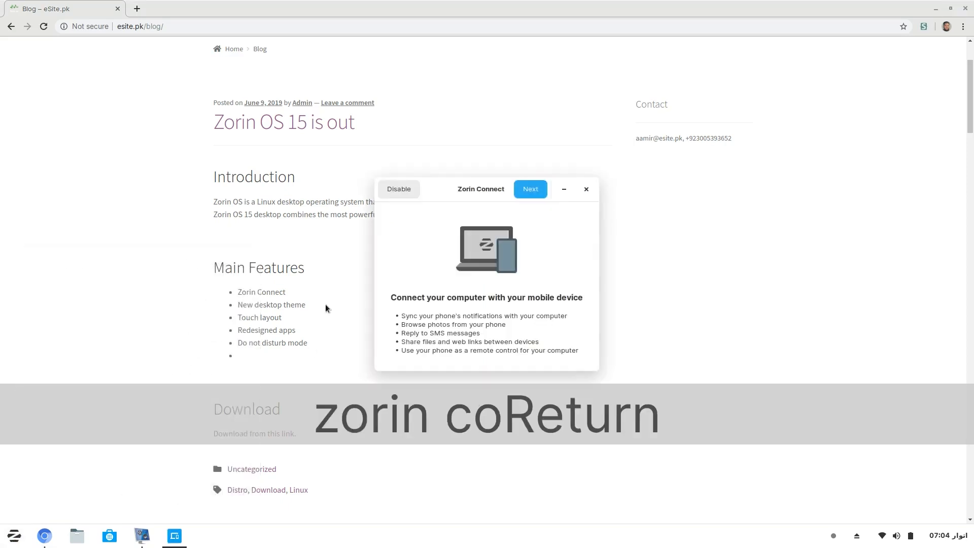
Minimize the browser and continue past the Zorin Connect introduction to its device list, moving that window away from the screen's upper edge
click(936, 8)
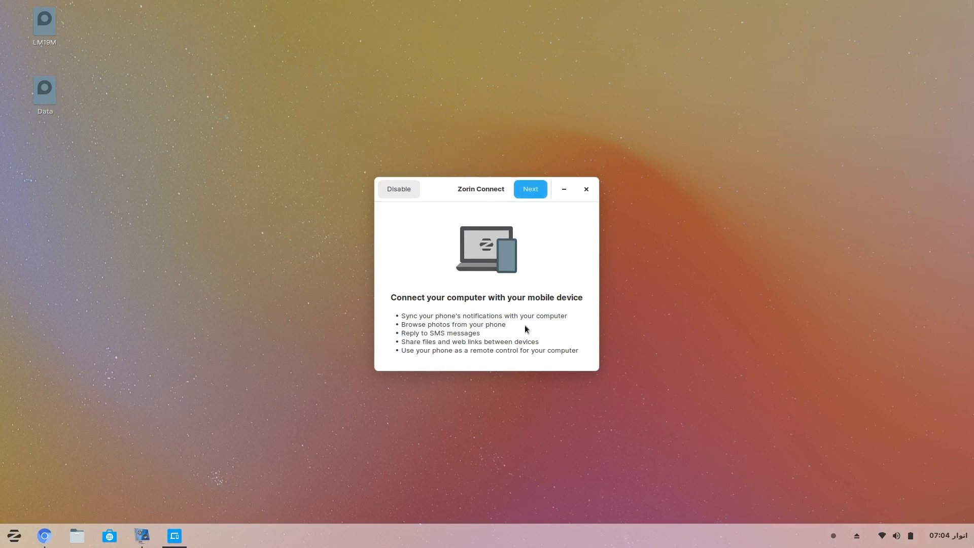
click(531, 195)
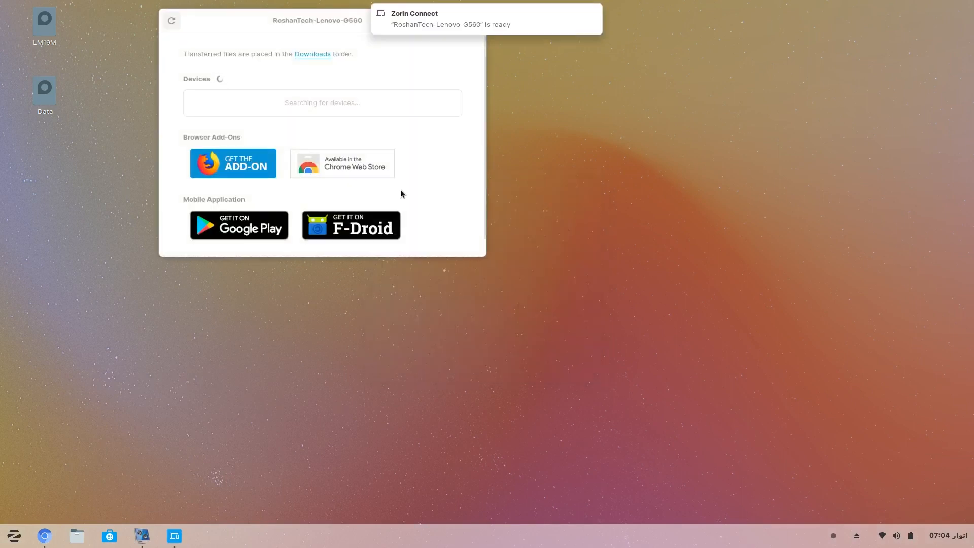
drag(209, 27, 229, 84)
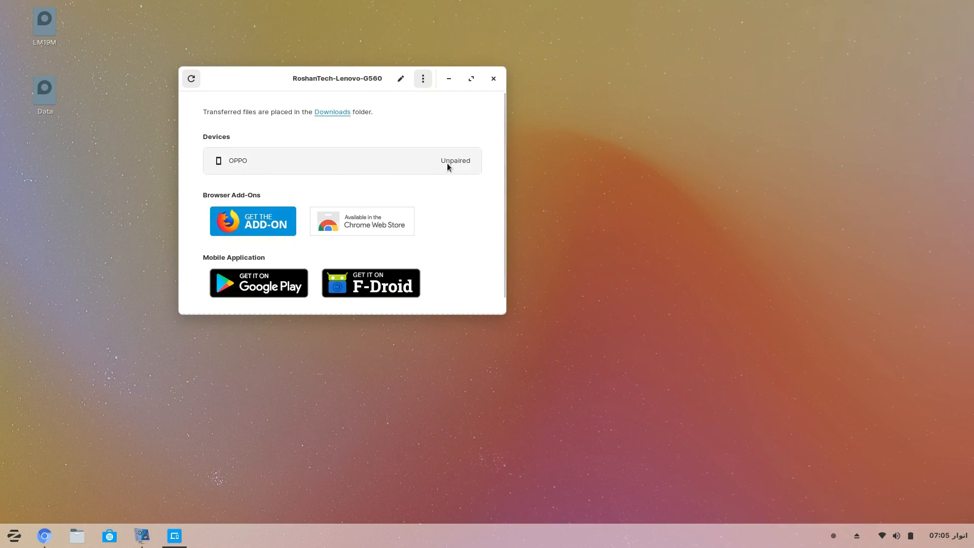
Open the settings of the unpaired OPPO phone and check its Clipboard Sync direction options
click(418, 161)
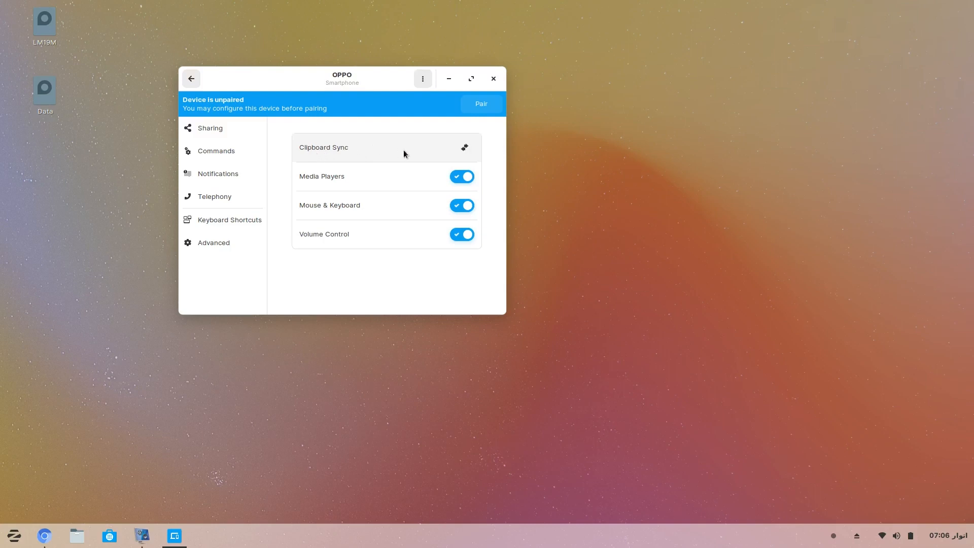
click(463, 148)
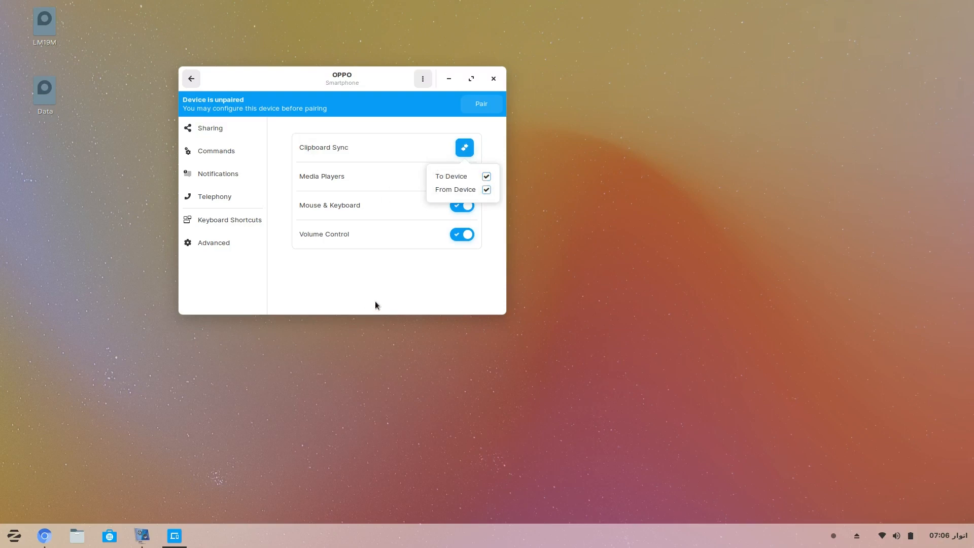
click(376, 288)
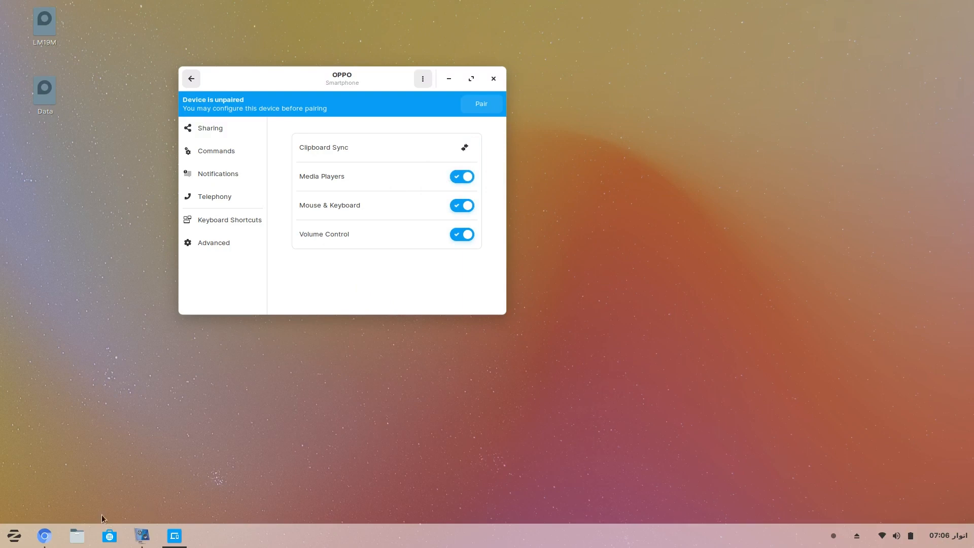
Copy "Zorin OS is a Linux desktop" from the blog post's Introduction in the browser, and minimize the browser
click(44, 537)
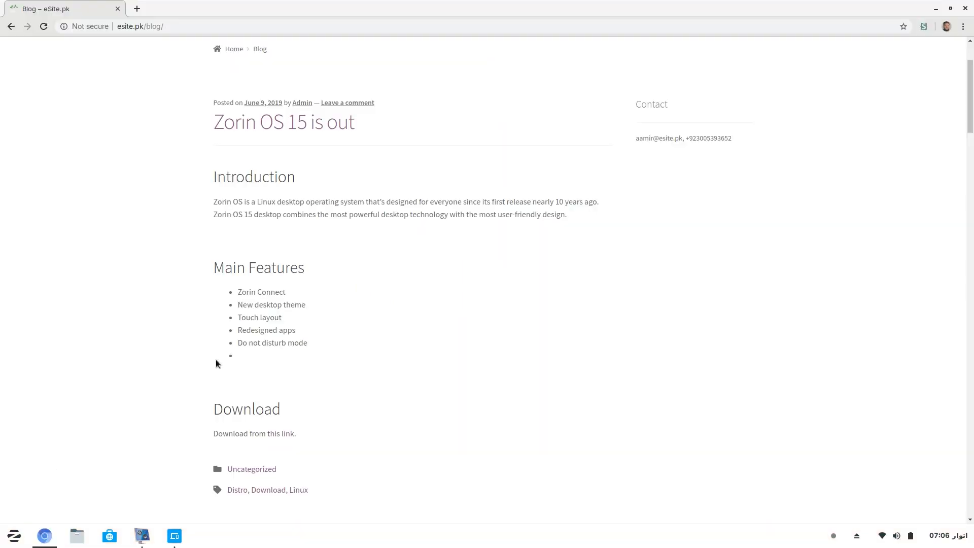
click(214, 201)
drag(213, 201, 303, 199)
right_click(292, 201)
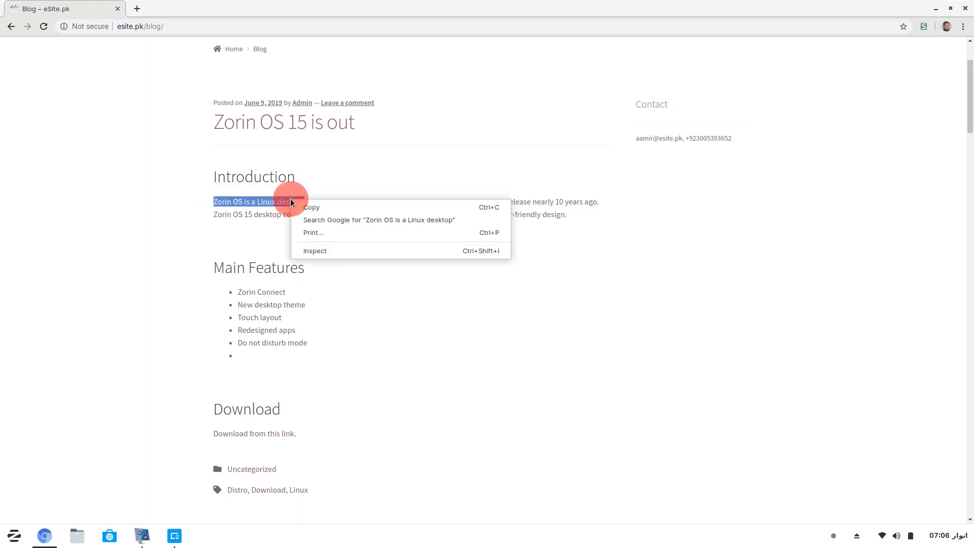
click(308, 208)
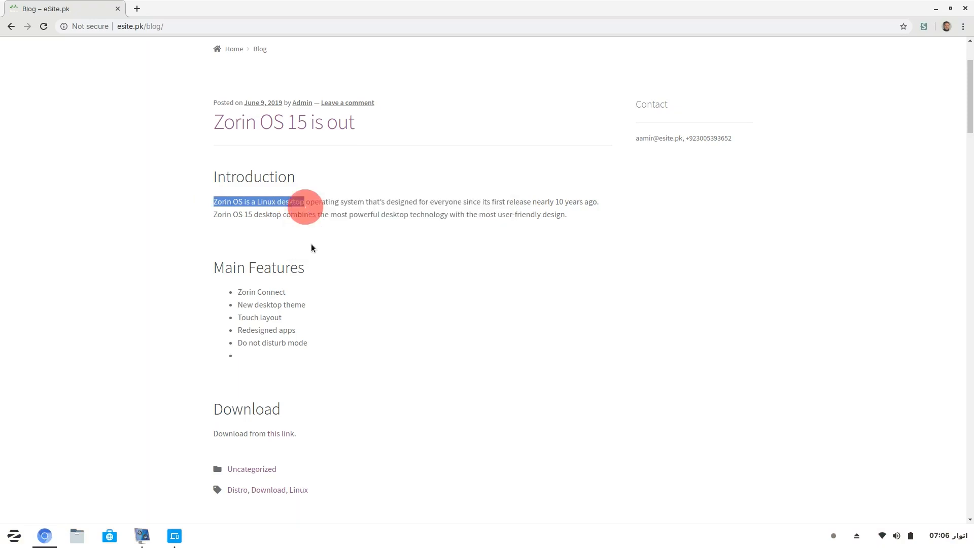
click(416, 423)
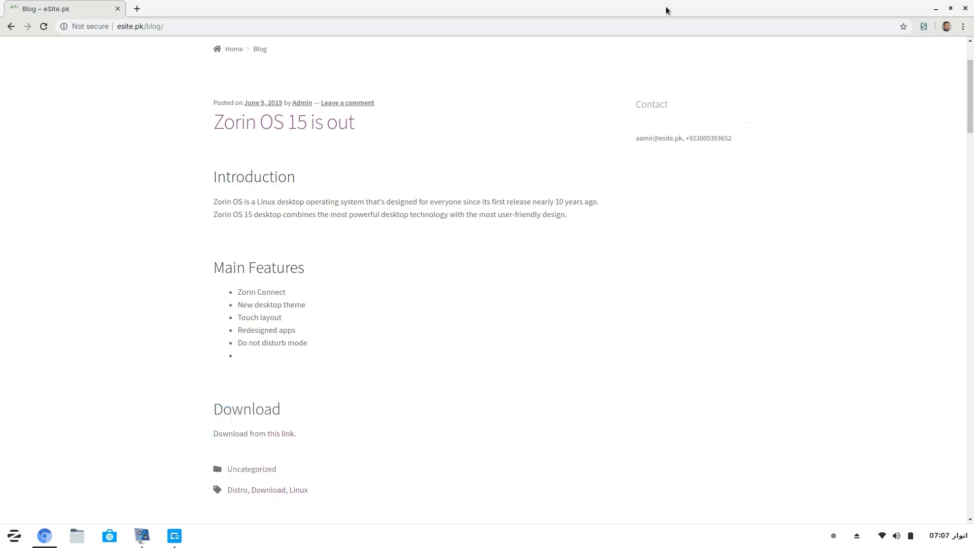
click(936, 12)
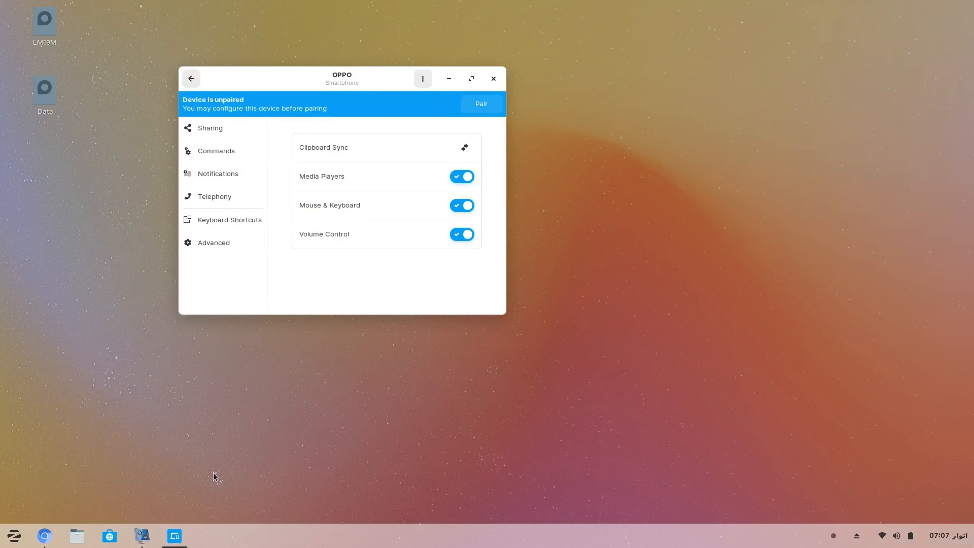
Open the Music folder in the file manager and play "Robert Sheckley - Bad Medecine.mp3"
mouse_move(186, 546)
drag(266, 72, 348, 95)
mouse_move(142, 536)
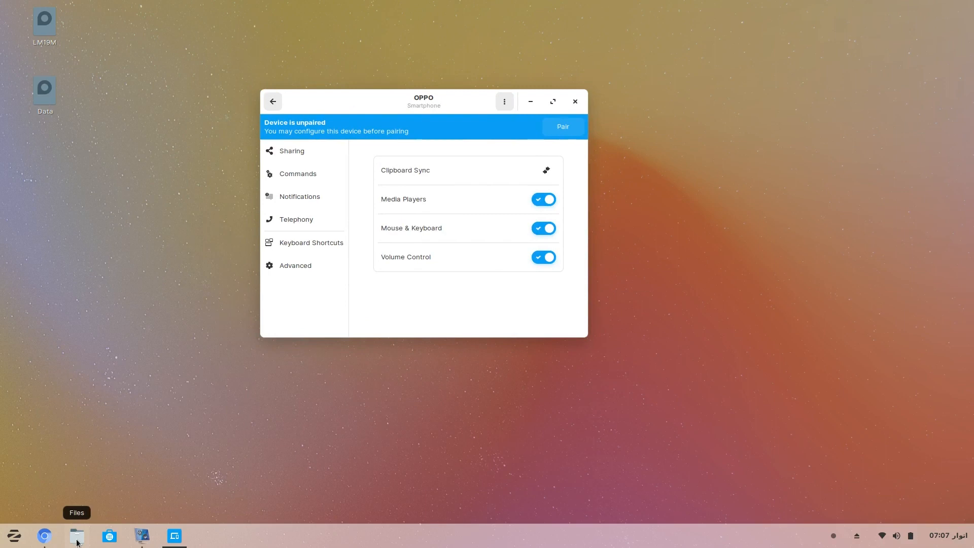
click(77, 541)
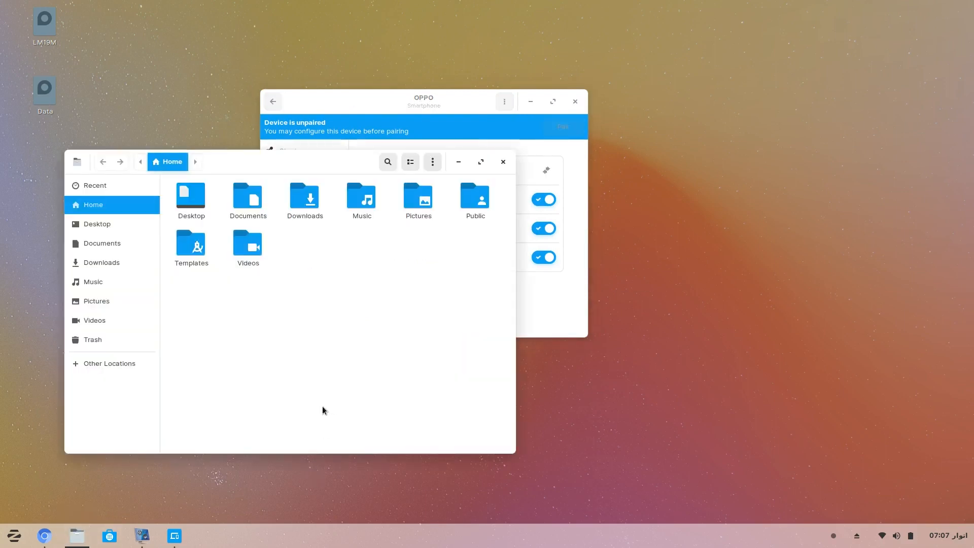
click(103, 284)
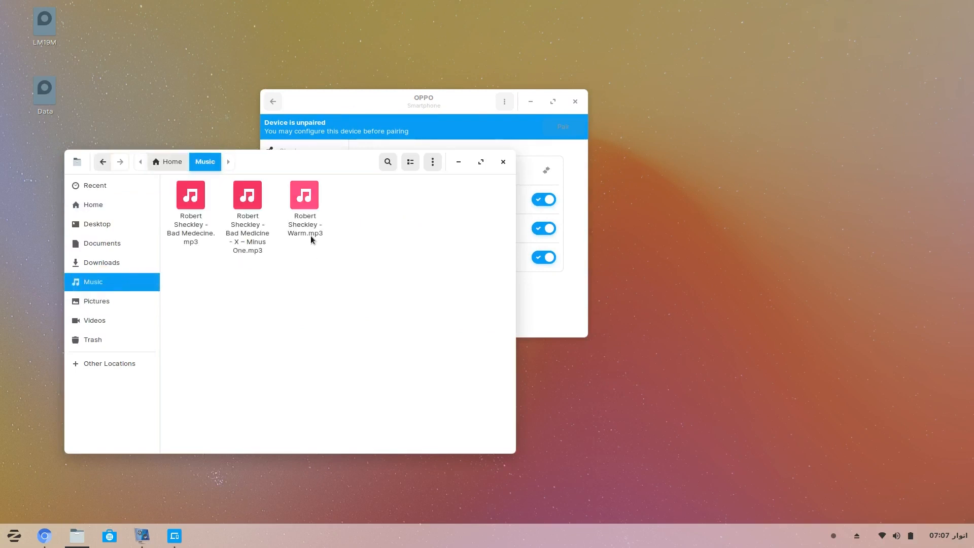
double_click(192, 219)
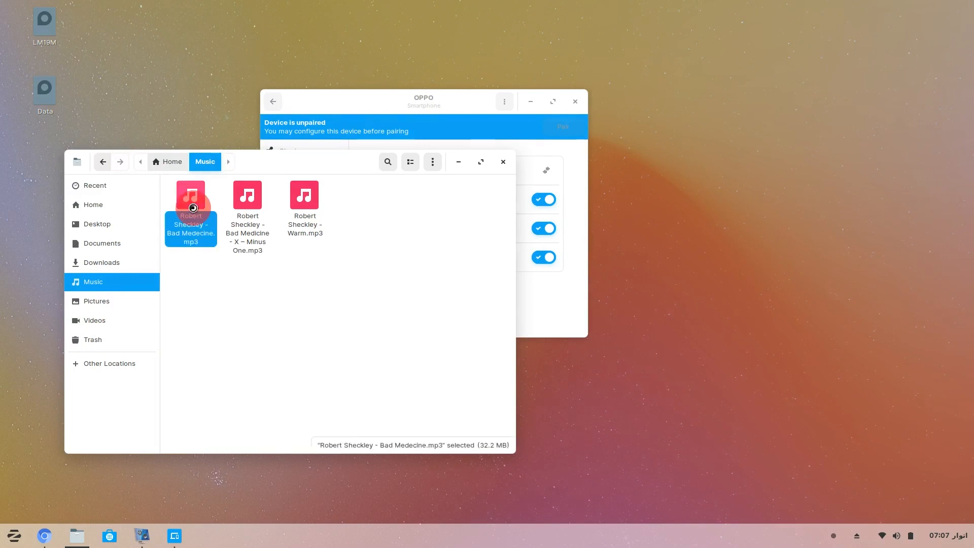
Move the file manager and OPPO settings windows apart and bring the media player to the front
drag(300, 162, 236, 227)
drag(485, 90, 574, 17)
click(856, 277)
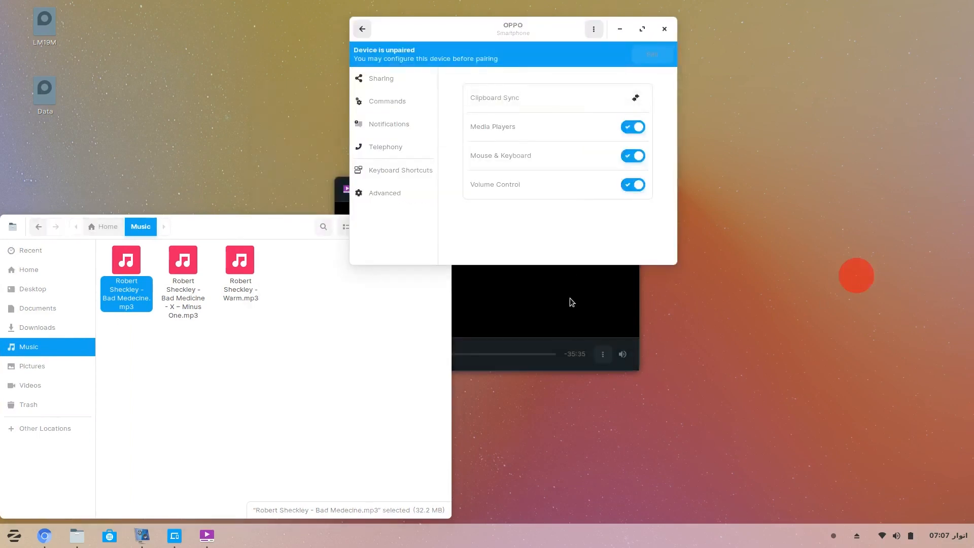
click(570, 302)
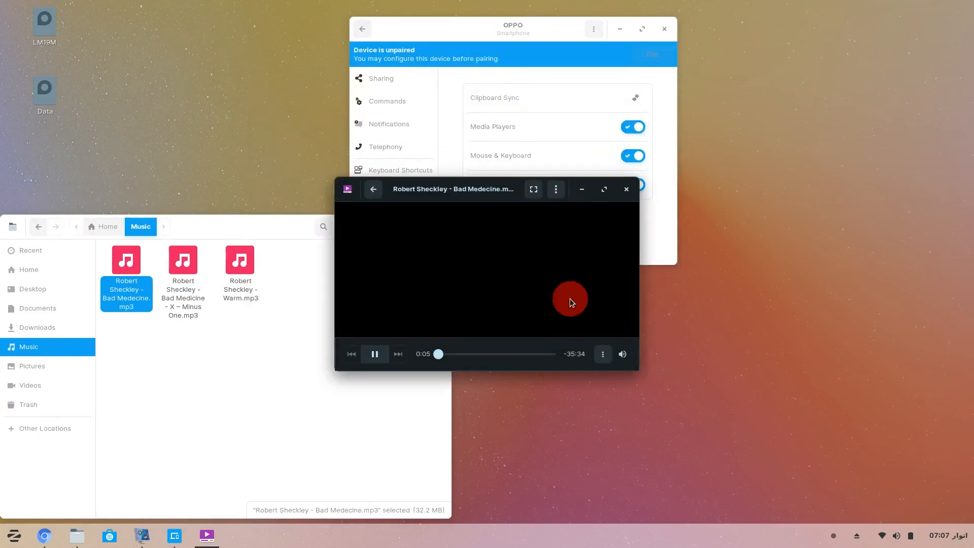
Turn the media player's volume down to near its minimum
click(622, 354)
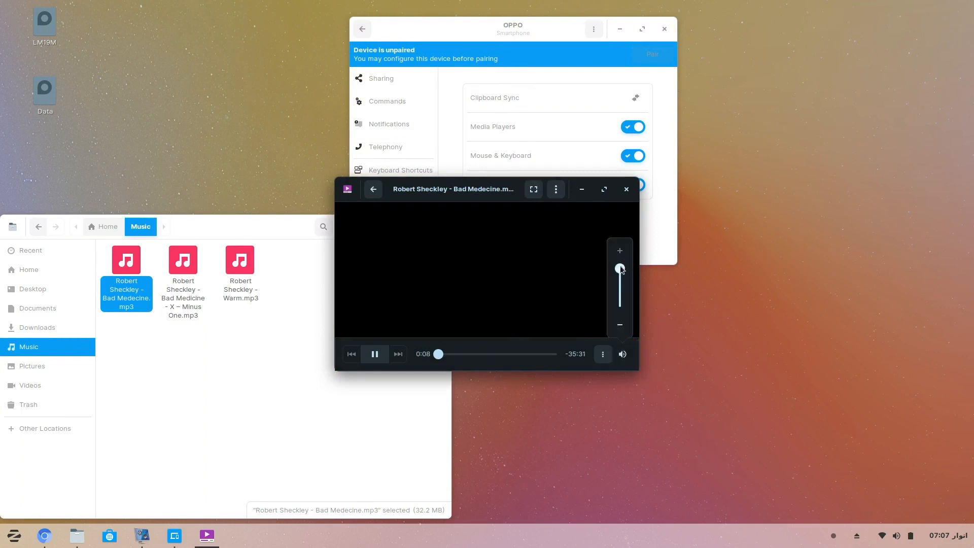
drag(620, 269, 620, 305)
click(495, 272)
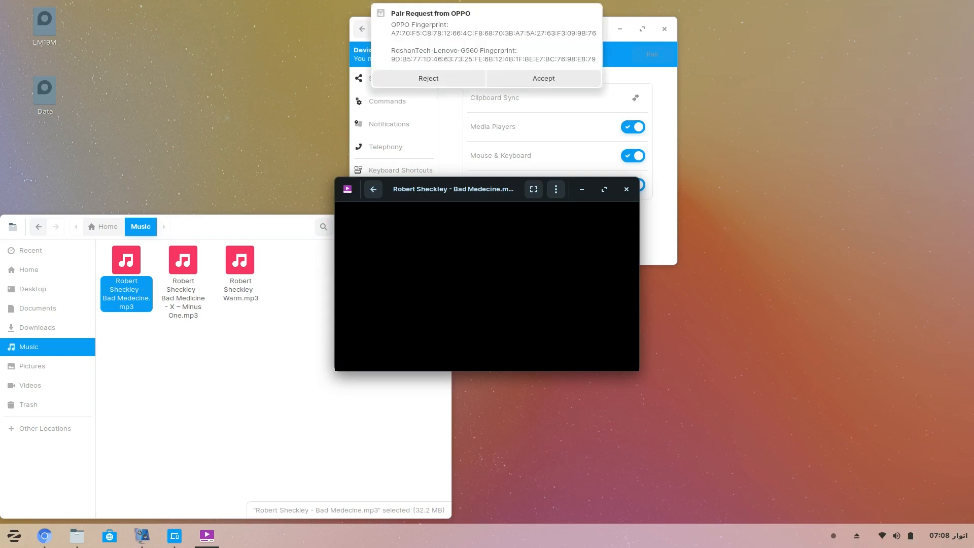
Accept the pair request from the OPPO phone and move the media player clear of the phone's feature switches
click(543, 79)
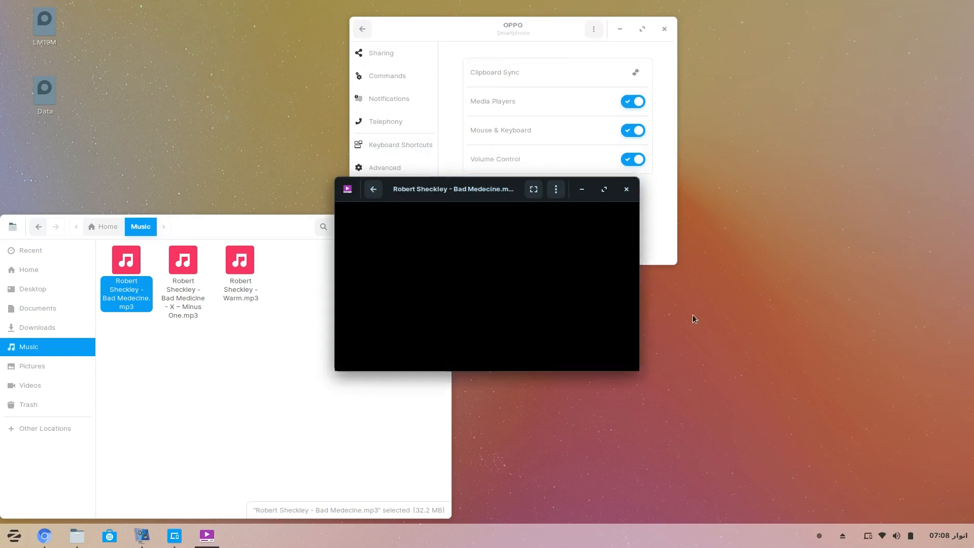
drag(461, 187, 461, 263)
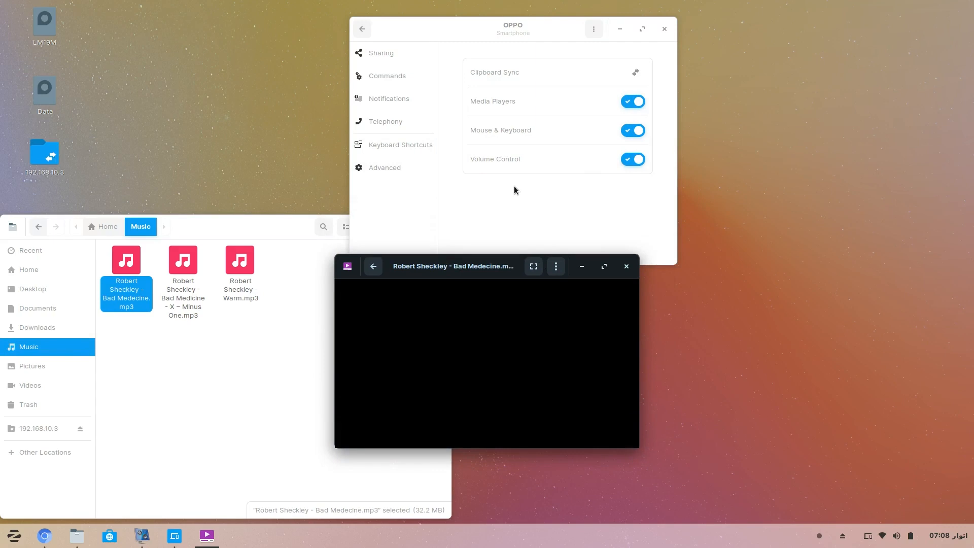
mouse_move(497, 351)
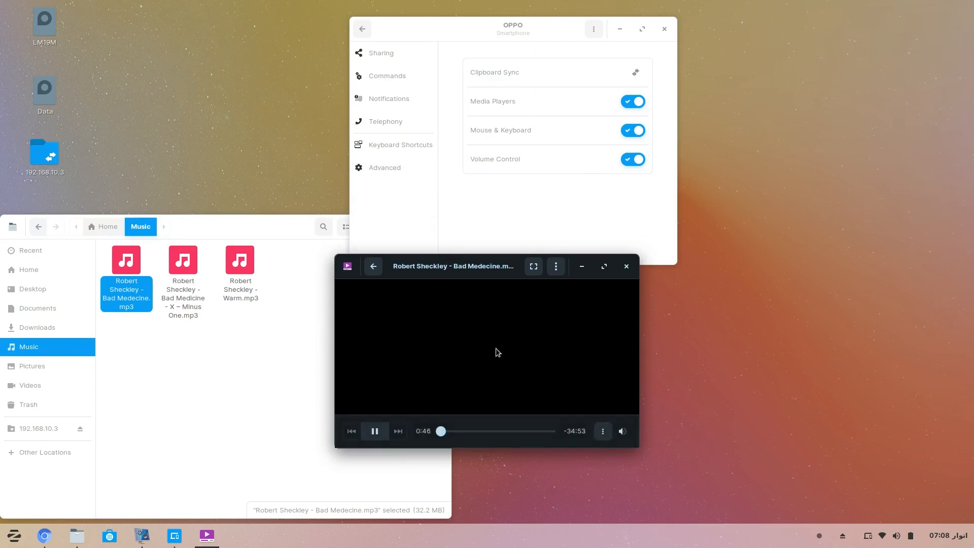
Close the media player, play "Robert Sheckley - Bad Medecine.mp3" again and close the player once more
click(626, 266)
double_click(124, 296)
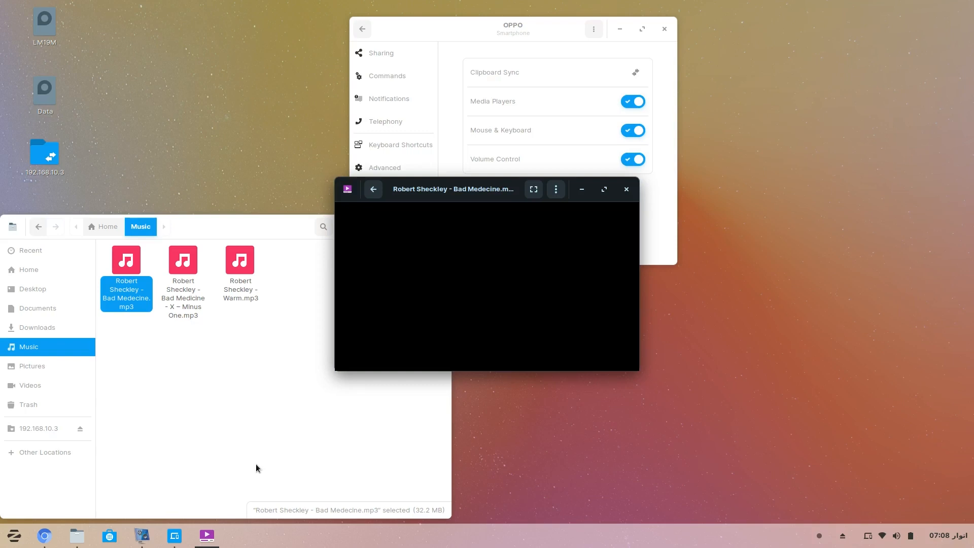
mouse_move(395, 342)
click(624, 189)
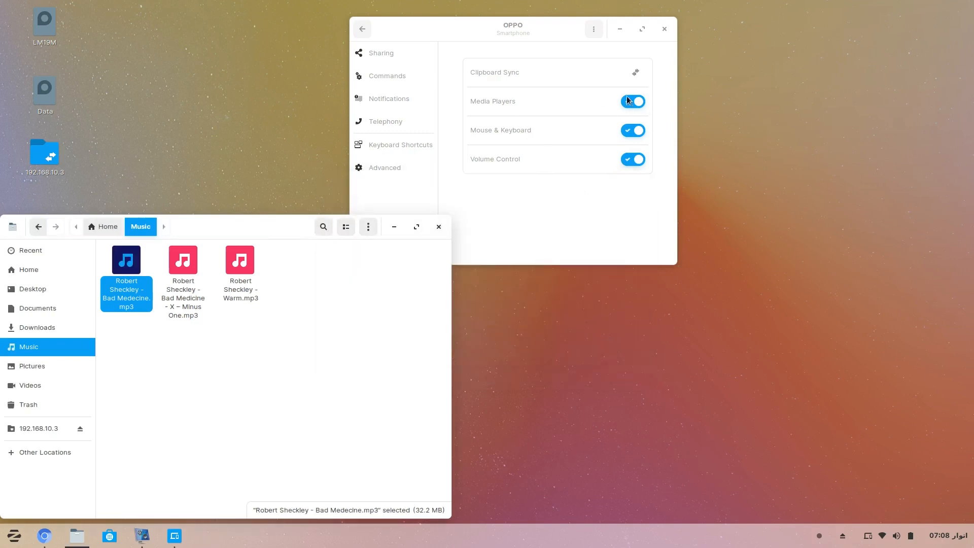
Try out the OPPO phone's Clipboard Sync setting and its Media Players switch, leaving Media Players enabled
click(636, 73)
click(637, 74)
click(554, 80)
click(632, 103)
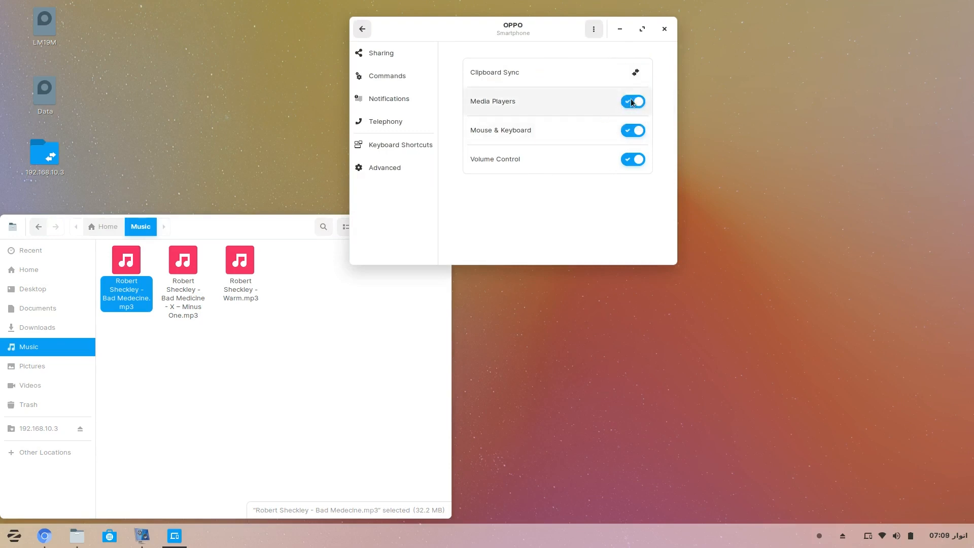
click(628, 103)
click(636, 102)
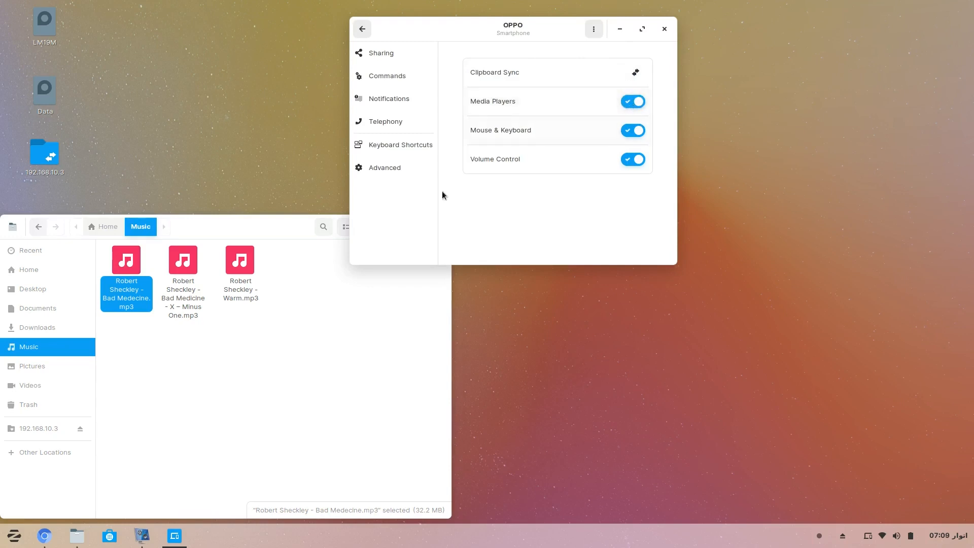
Close the Videos player and open "Robert Sheckley - Bad Medecine.mp3" with Rhythmbox instead
double_click(127, 261)
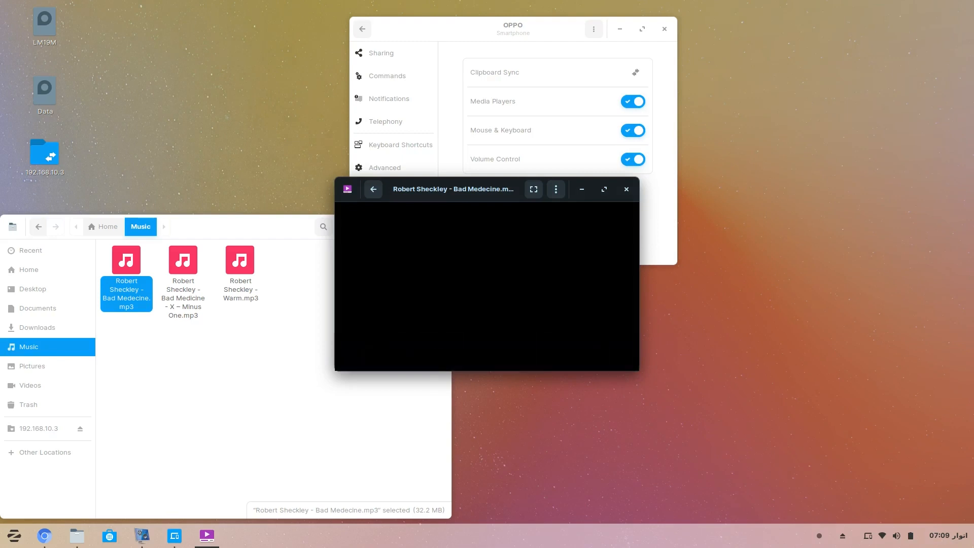
click(627, 191)
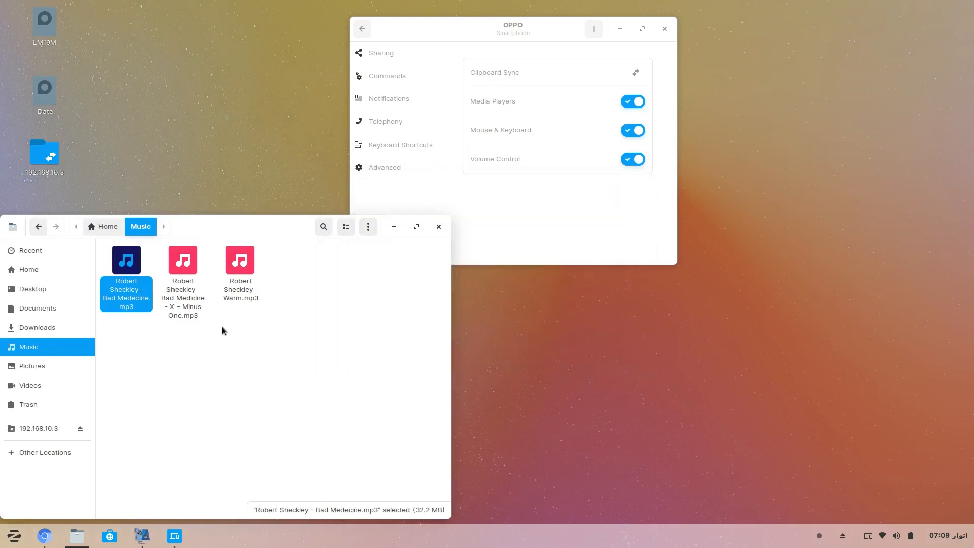
right_click(141, 300)
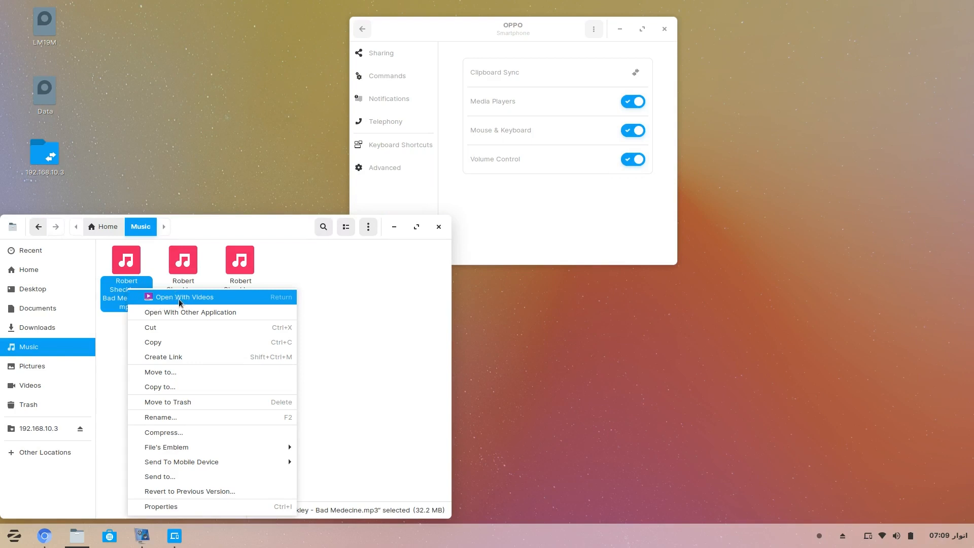
click(175, 312)
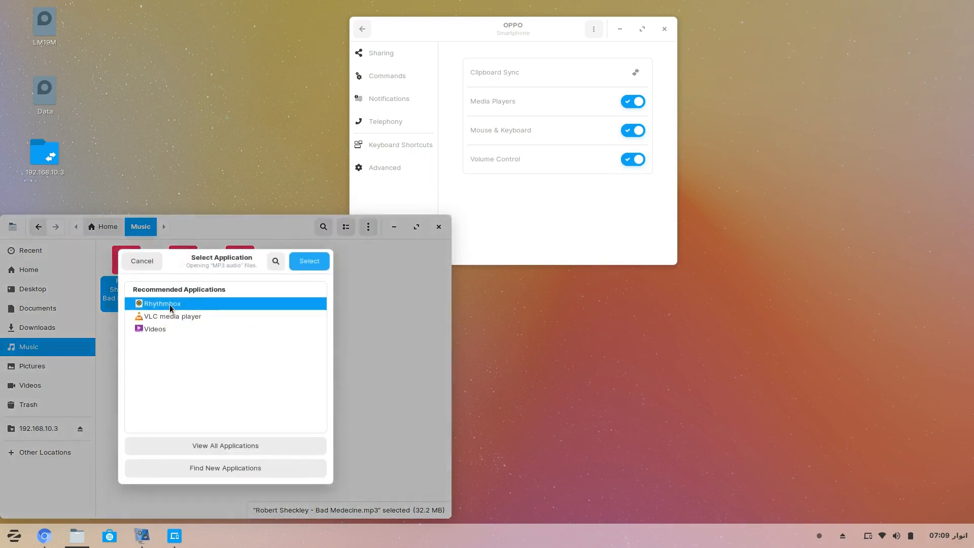
drag(172, 255, 222, 224)
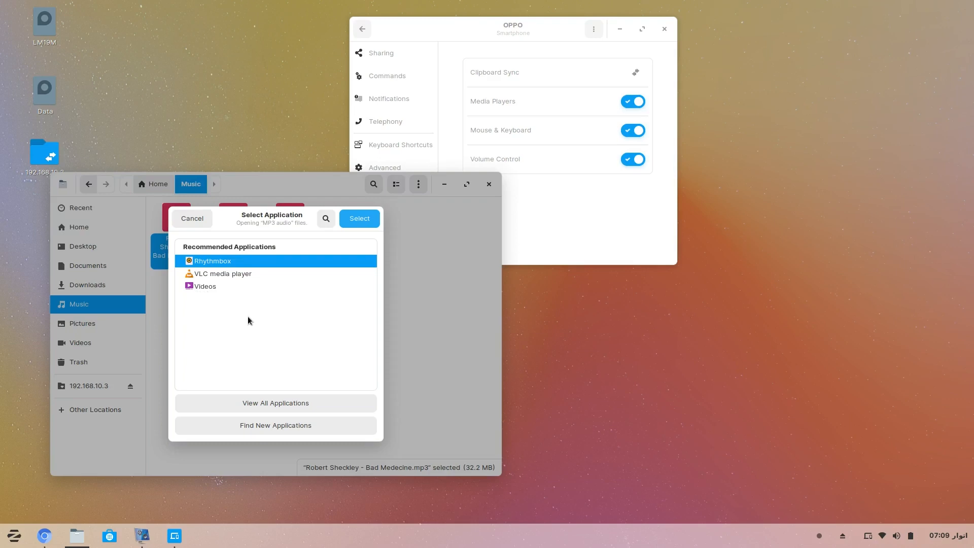
click(357, 219)
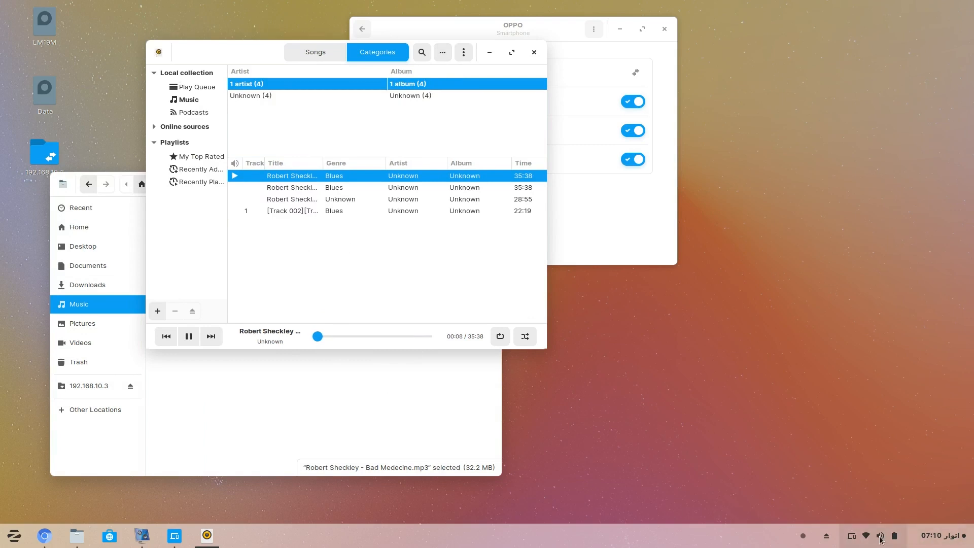
Lower the system volume and test playback control of the Robert Sheckley tracks in Rhythmbox
scroll(880, 540, down, 3)
scroll(880, 540, down, 10)
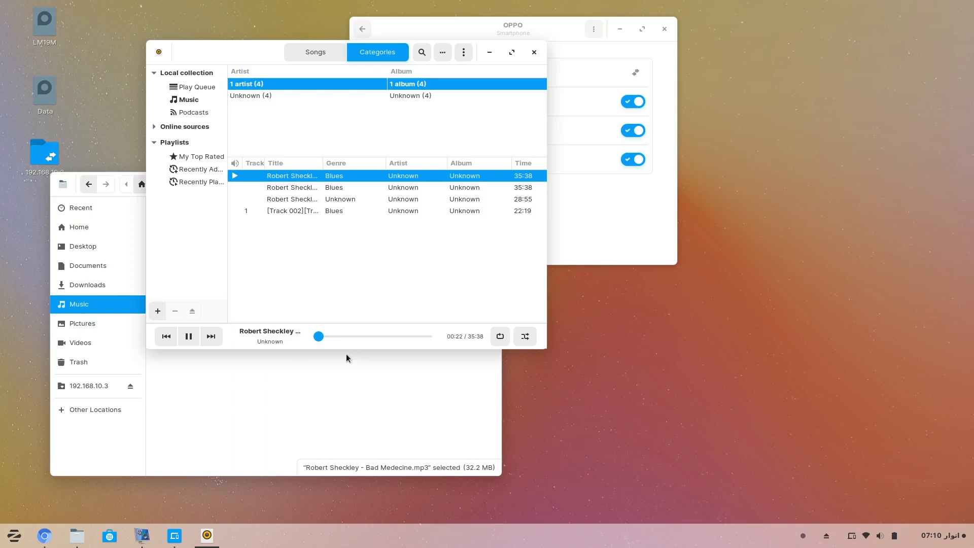
key(ctrl+space)
key(ctrl+space)
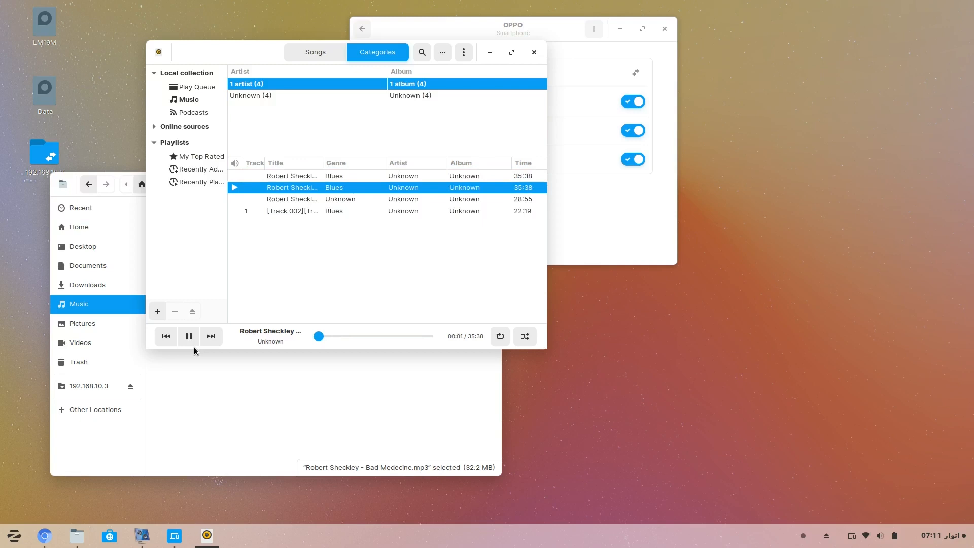
double_click(303, 193)
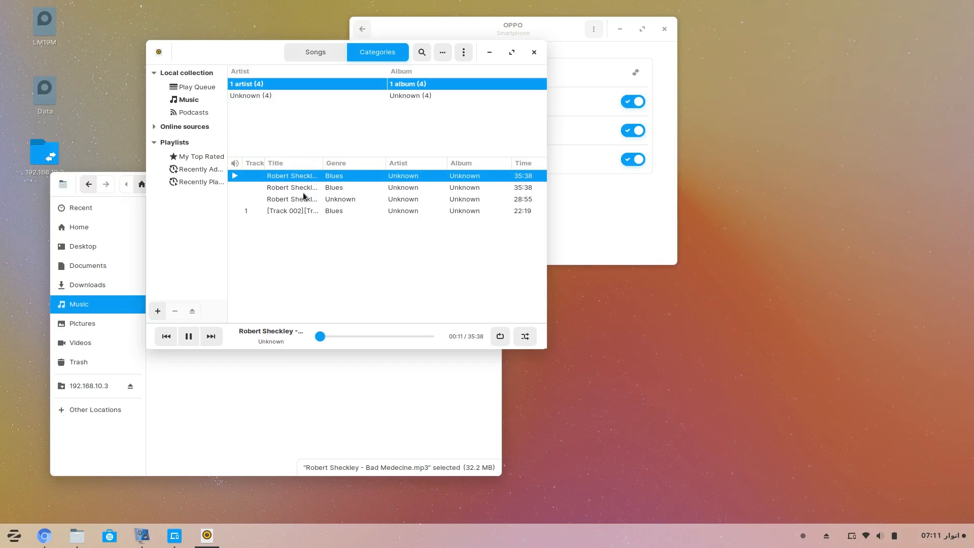
Quit Rhythmbox and the file manager, and move the OPPO settings window closer to the desktop icons
click(156, 56)
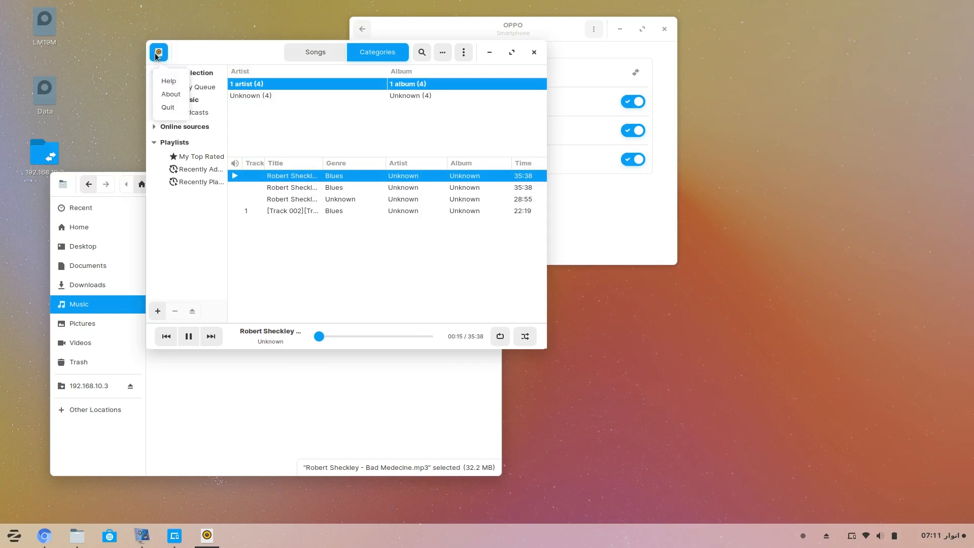
click(163, 111)
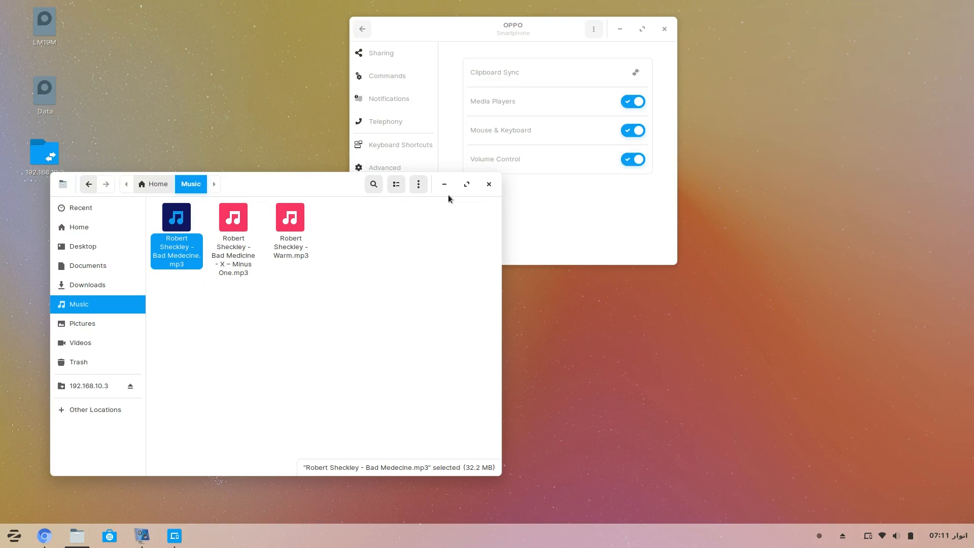
click(489, 184)
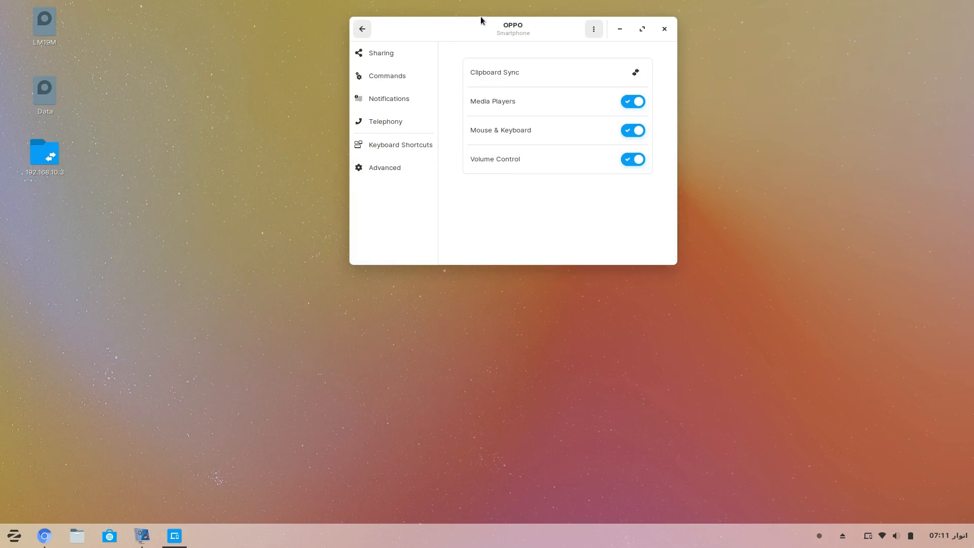
drag(468, 33, 253, 101)
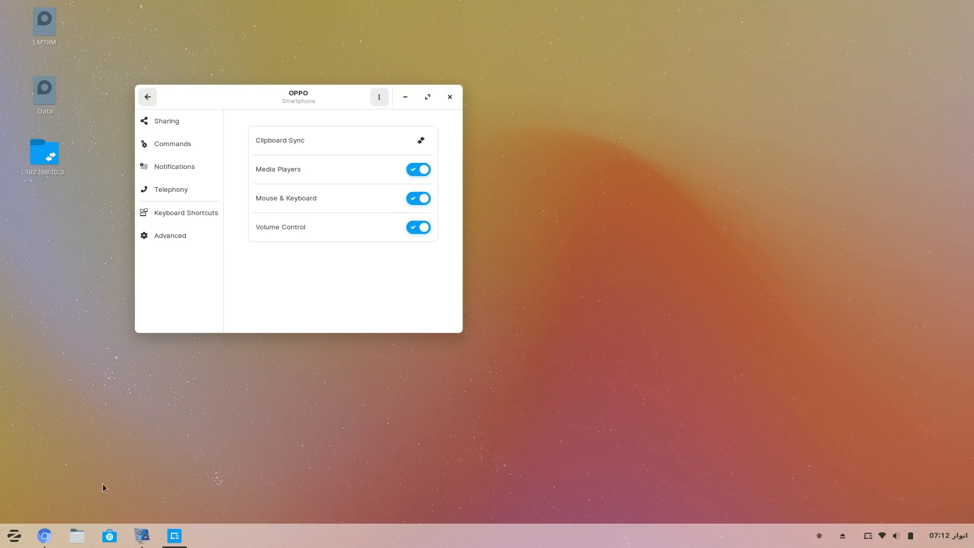
click(77, 536)
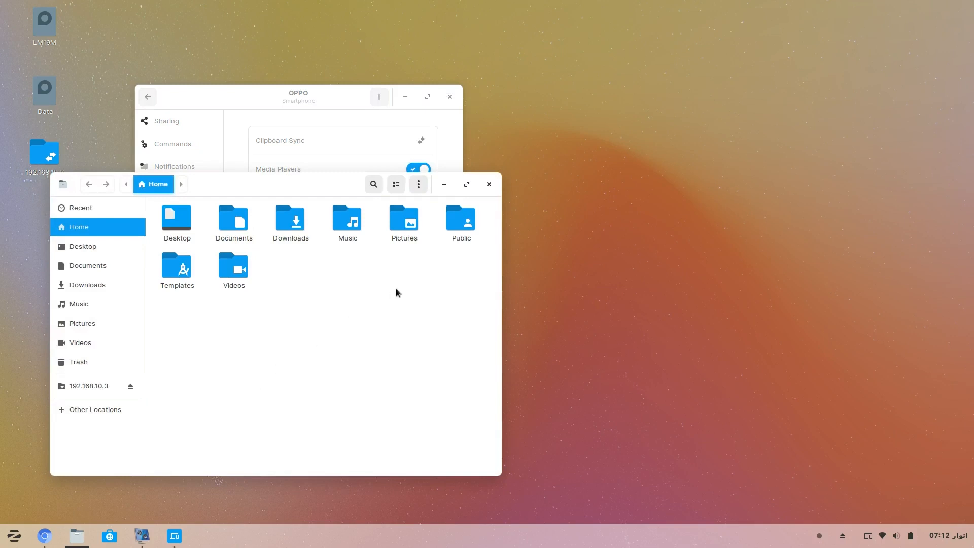
click(488, 184)
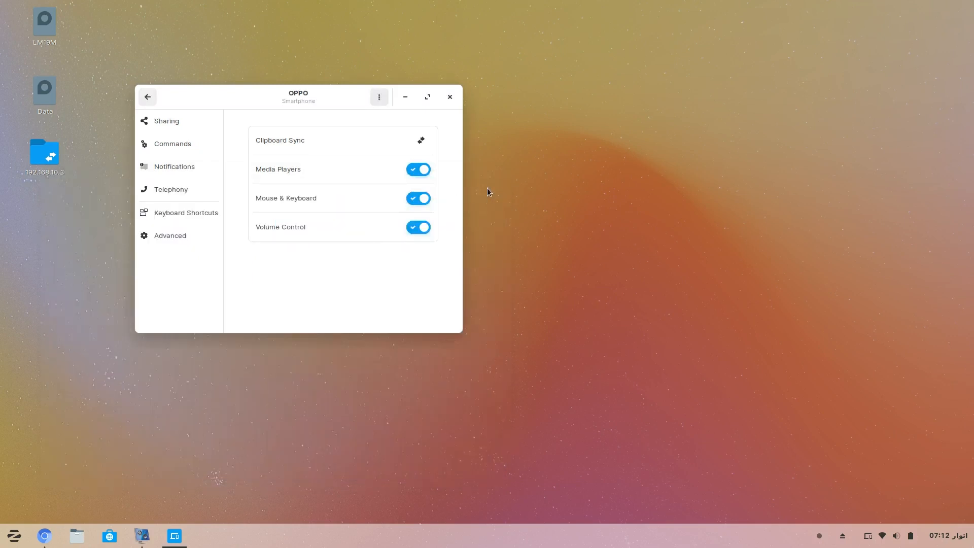
right_click(580, 183)
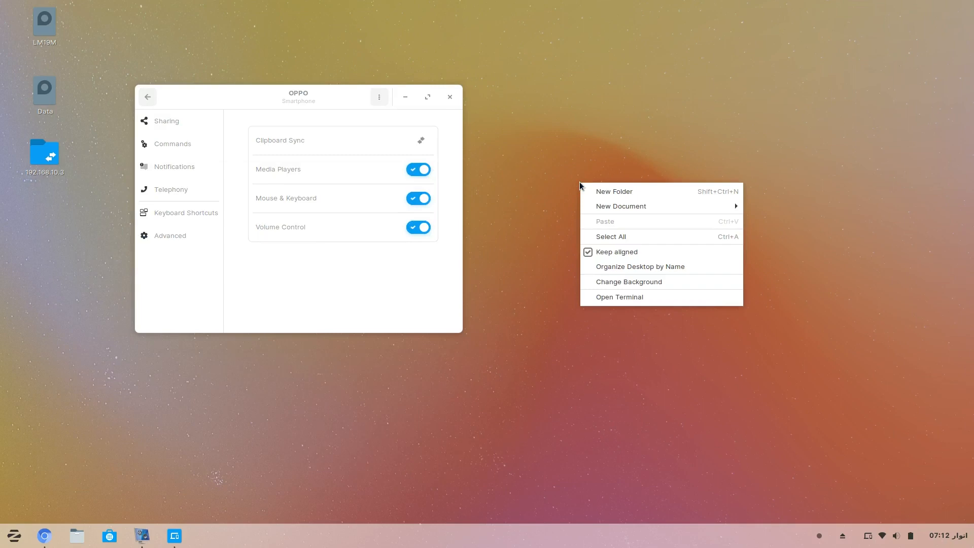
click(547, 226)
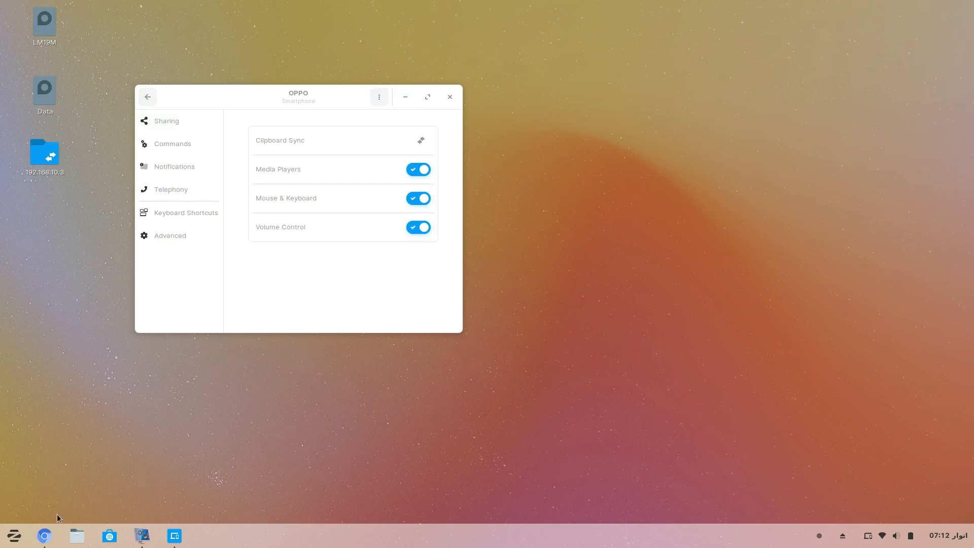
Switch to Chromium, look through the esite.pk blog page with the Zorin OS 15 post, and minimize the browser
mouse_move(47, 535)
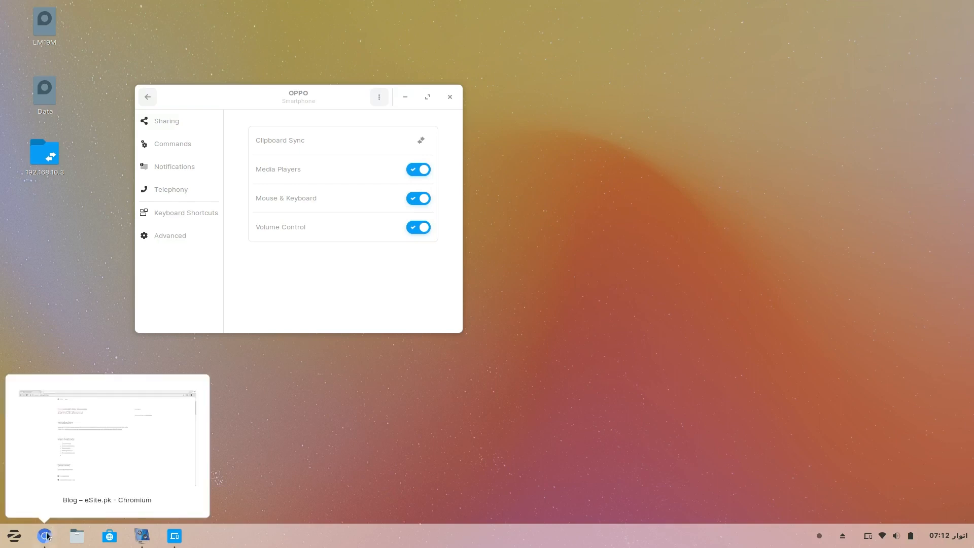
click(47, 535)
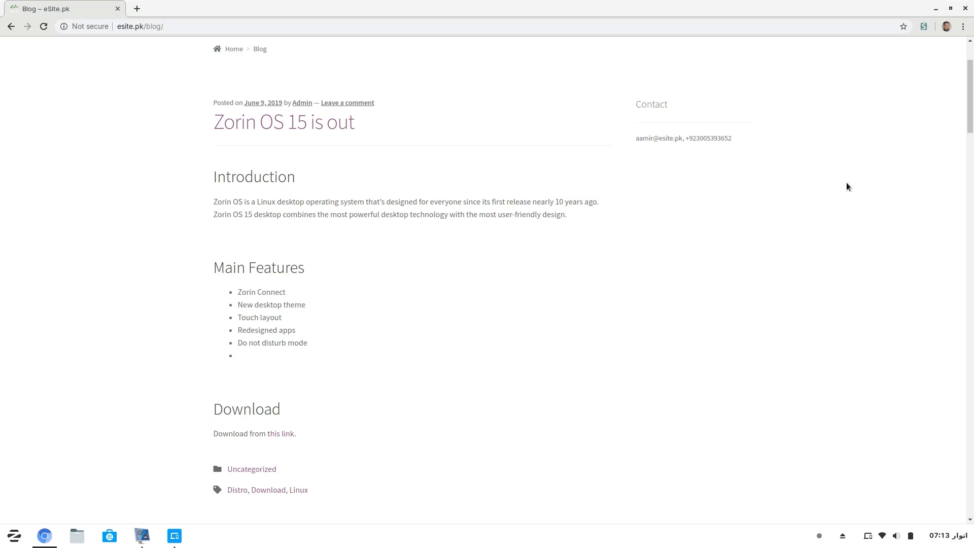
scroll(846, 182, down, 20)
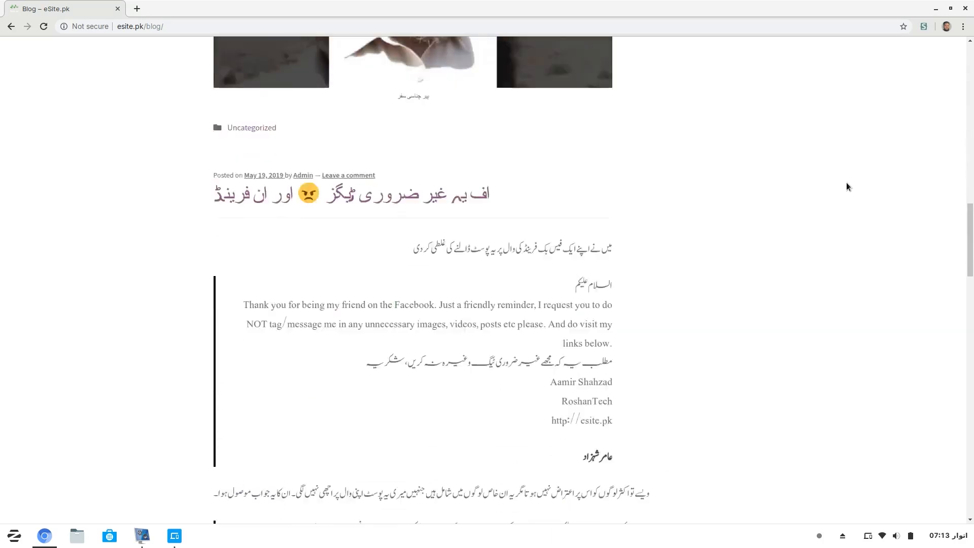
scroll(846, 183, up, 20)
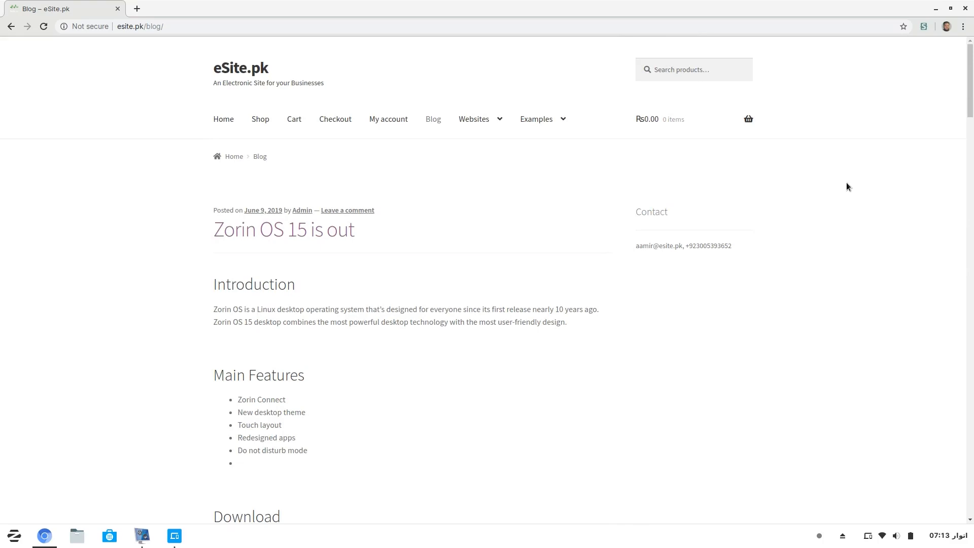
click(935, 9)
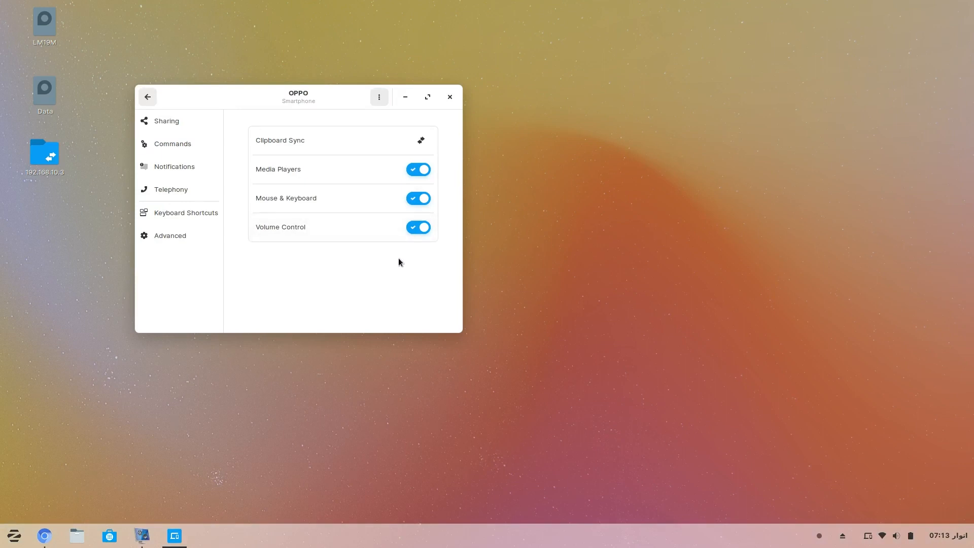
Show the OPPO phone's Commands settings and open the Gedit entry's name and command line for editing
click(163, 123)
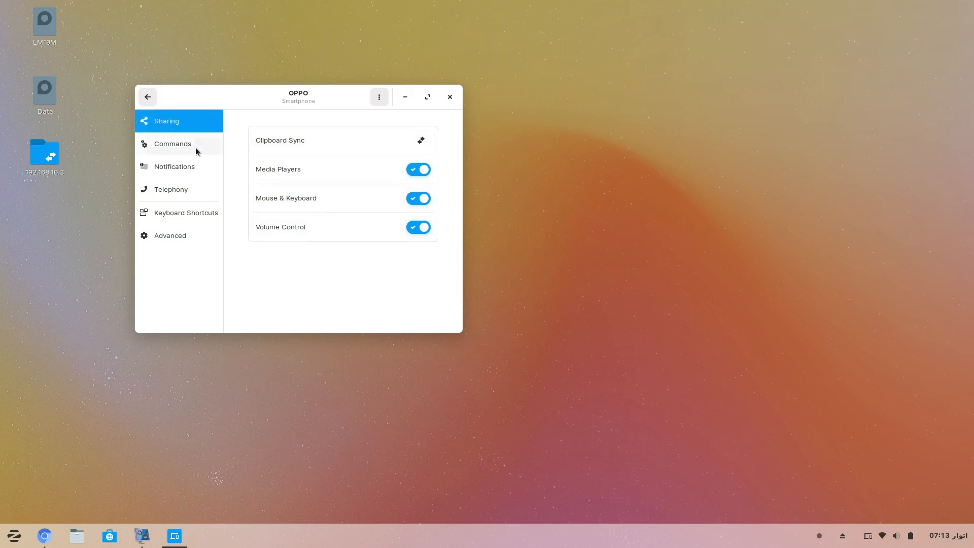
click(162, 145)
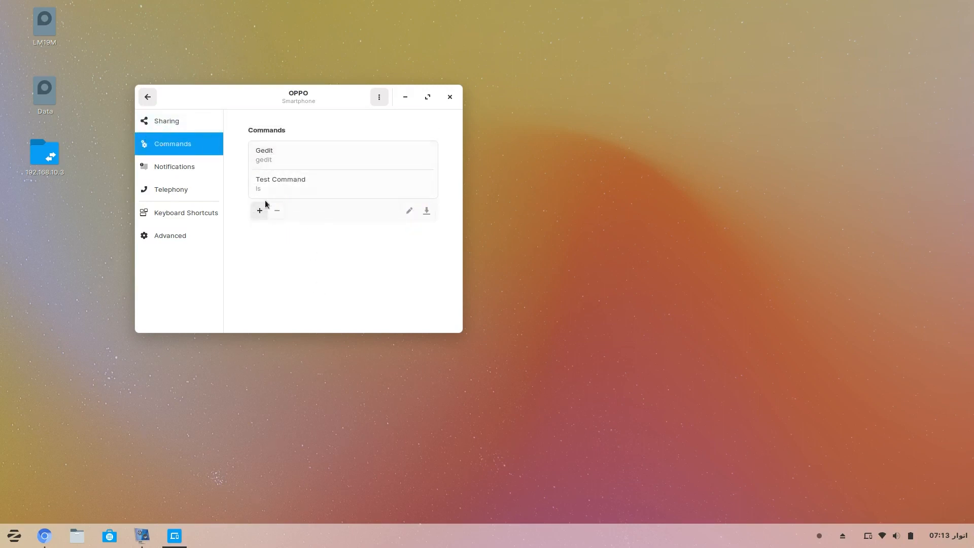
click(268, 155)
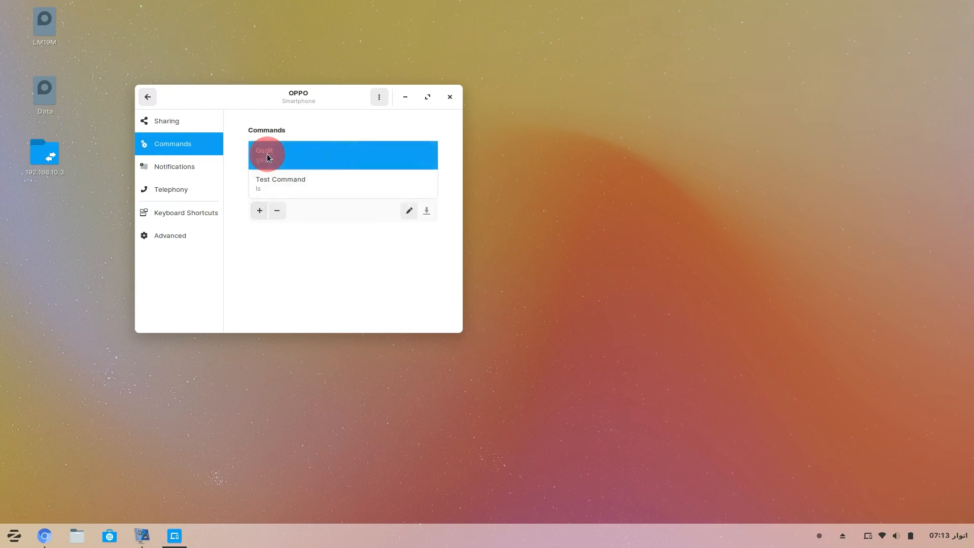
click(409, 212)
click(311, 153)
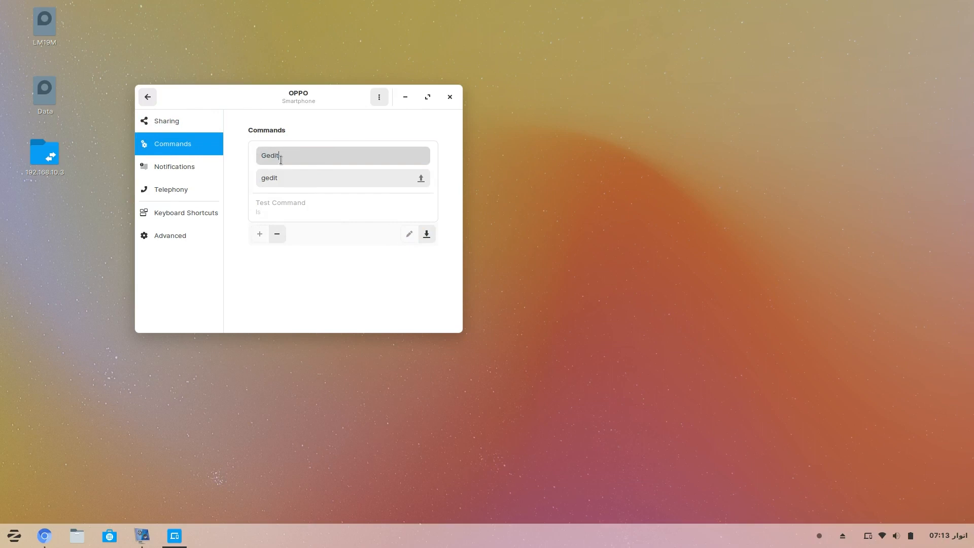
click(291, 178)
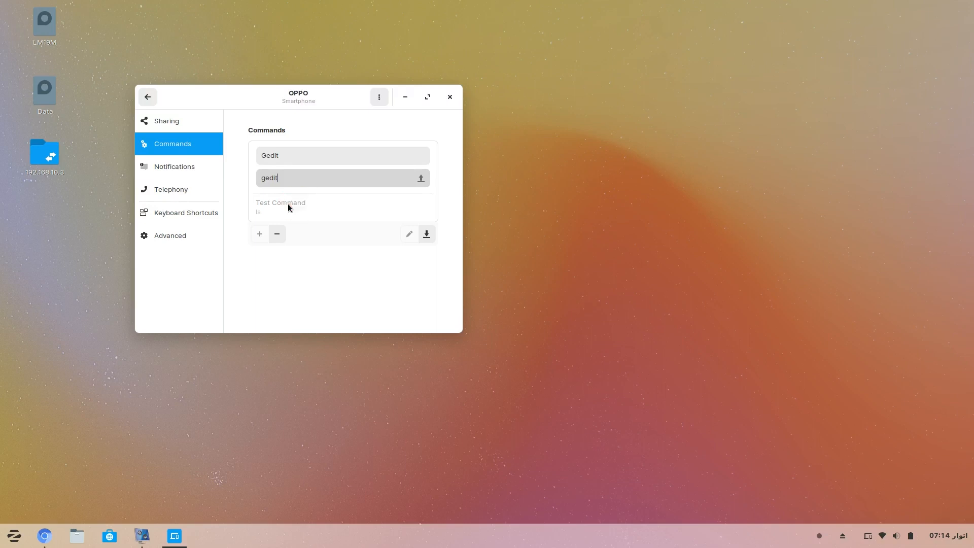
Return to the Zorin Connect device list and reopen the OPPO phone's Commands settings at the Gedit entry
click(162, 146)
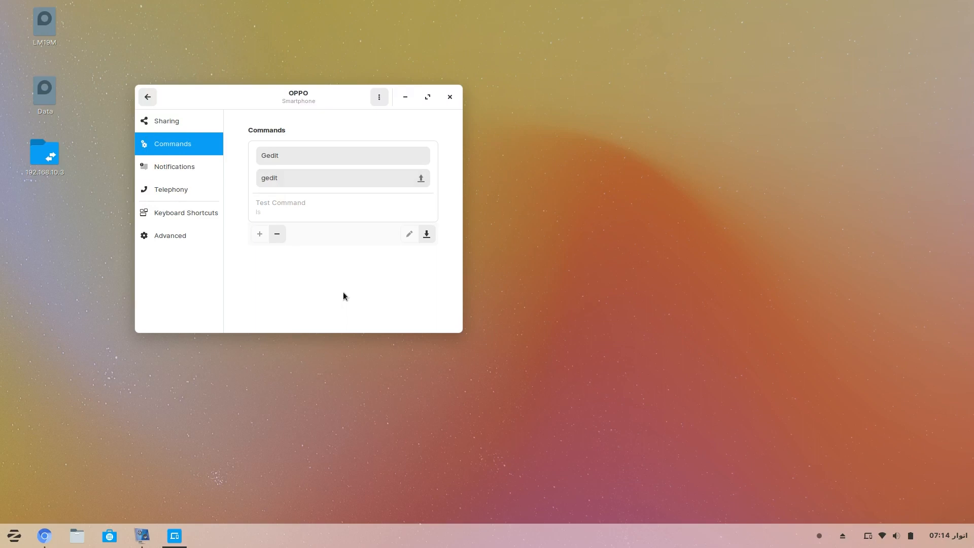
key(Escape)
click(647, 306)
click(301, 179)
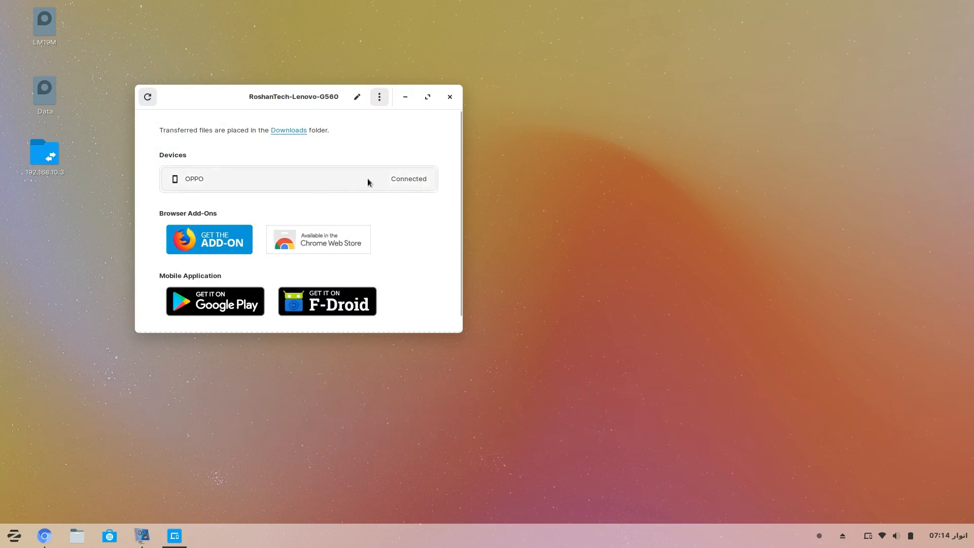
click(368, 178)
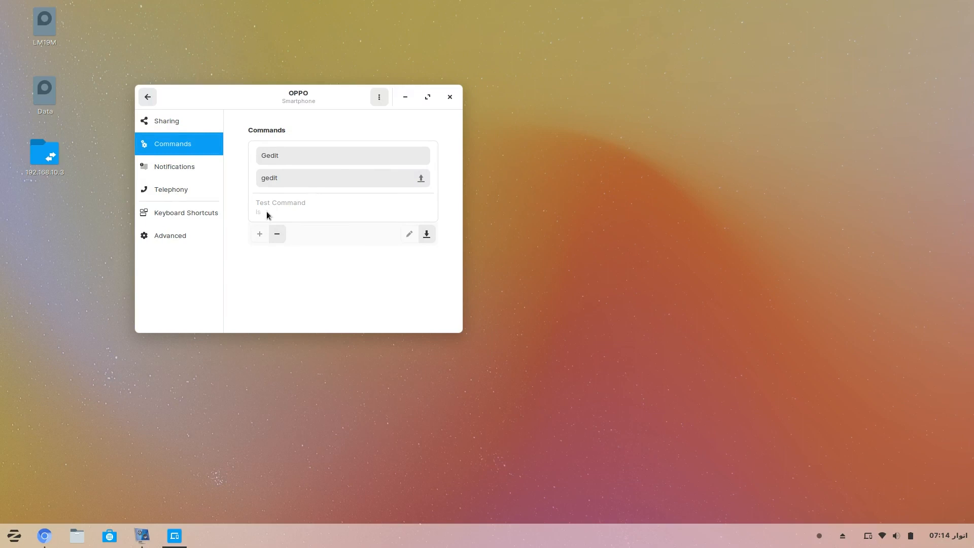
click(287, 158)
Launch the Text Editor from the Accessories applications, move its window aside, and close it
click(13, 535)
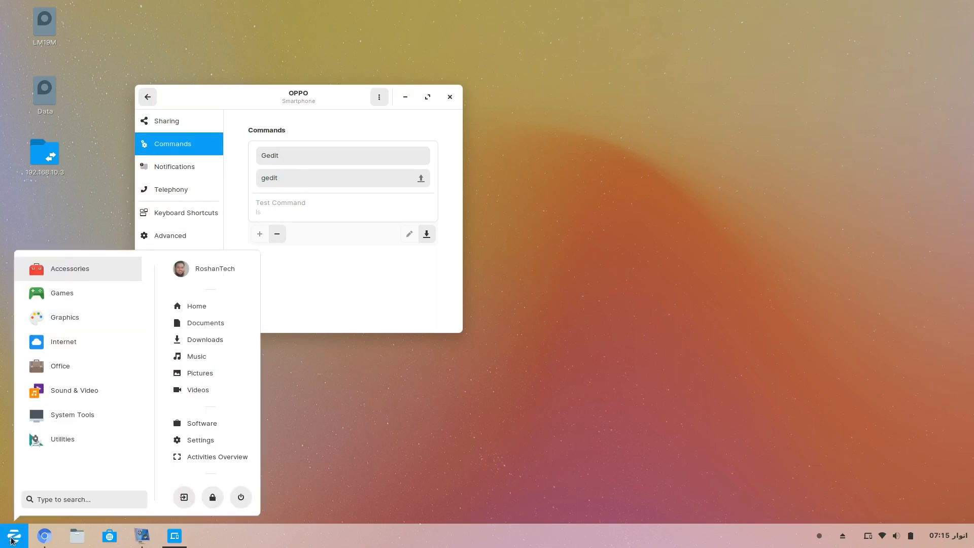
click(63, 268)
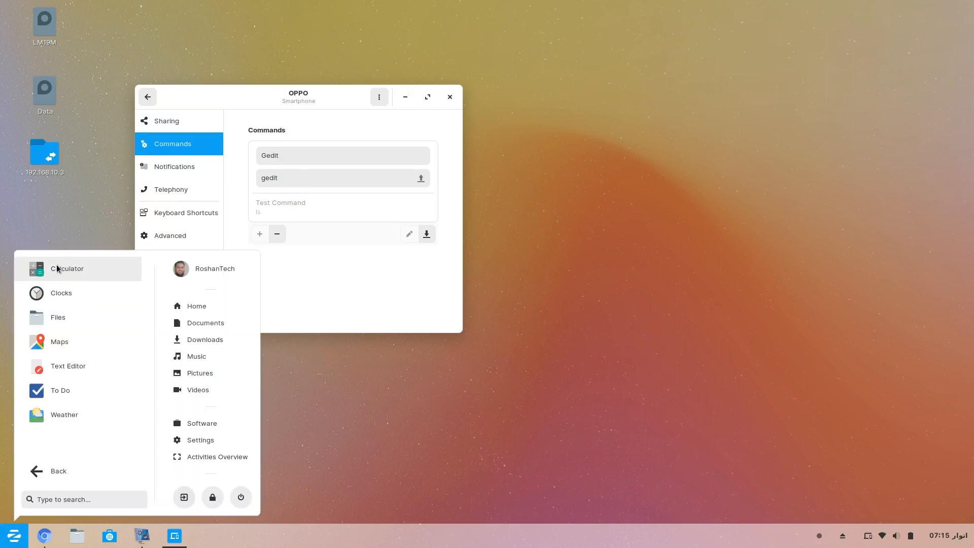
click(52, 367)
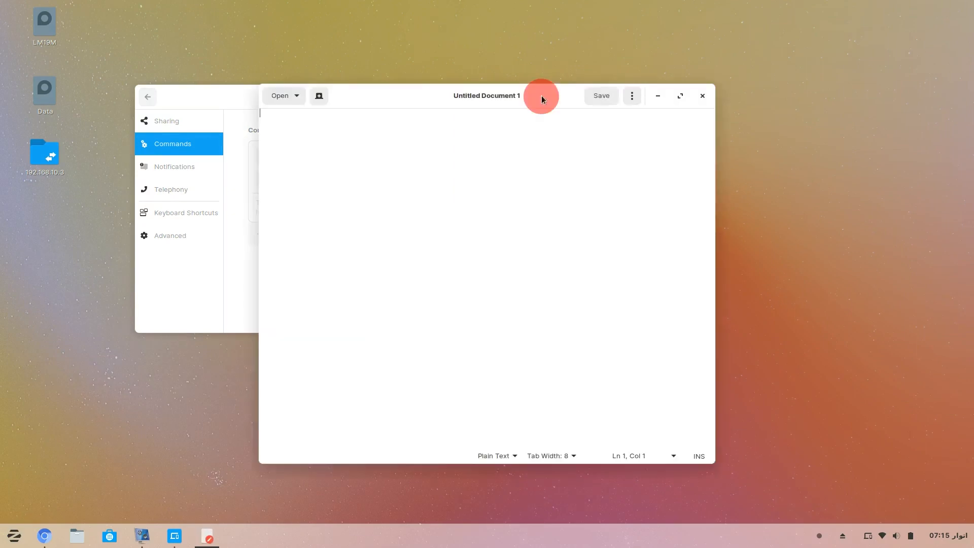
drag(540, 96, 659, 96)
click(821, 97)
click(700, 97)
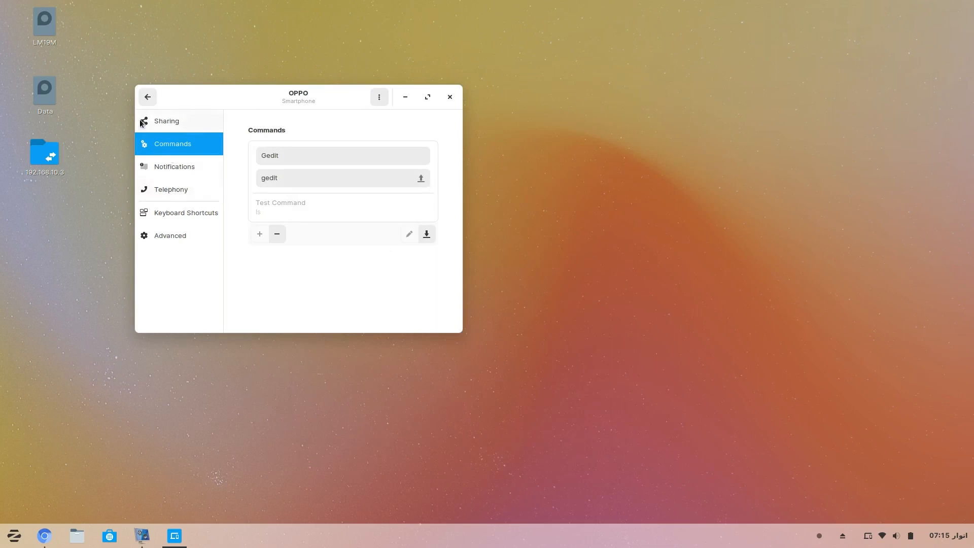
Show the OPPO phone's Notifications settings, enlarge and reposition the window, and look through the application list
click(161, 168)
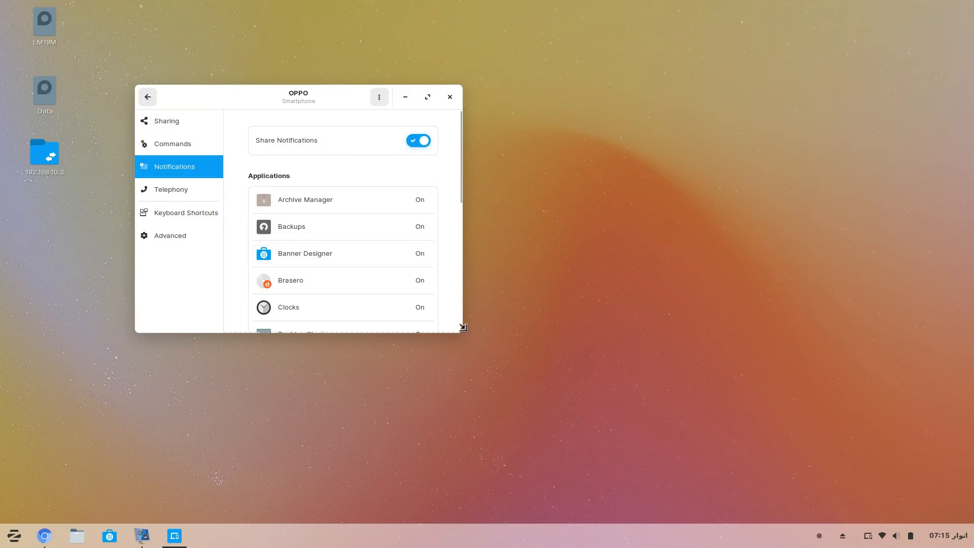
drag(458, 333, 686, 481)
drag(487, 98, 454, 99)
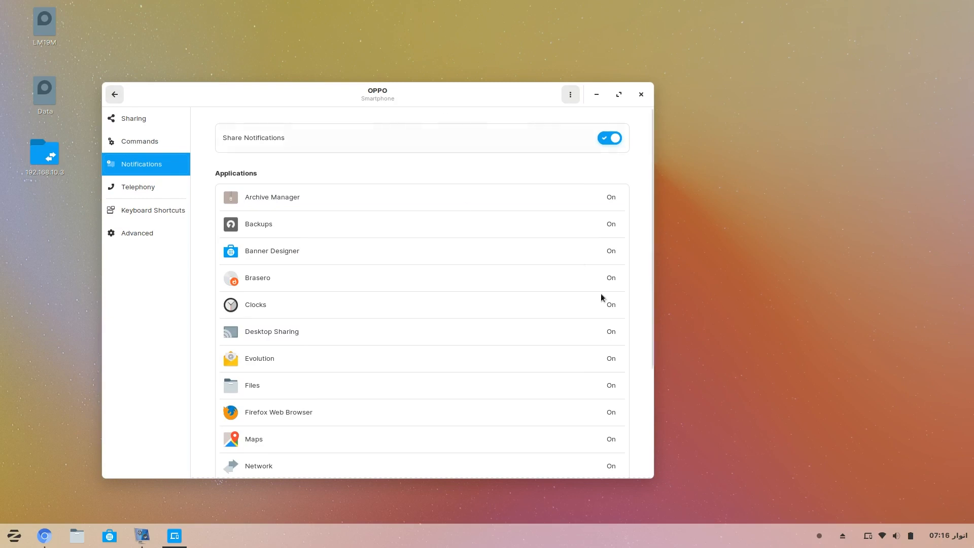
scroll(553, 361, down, 5)
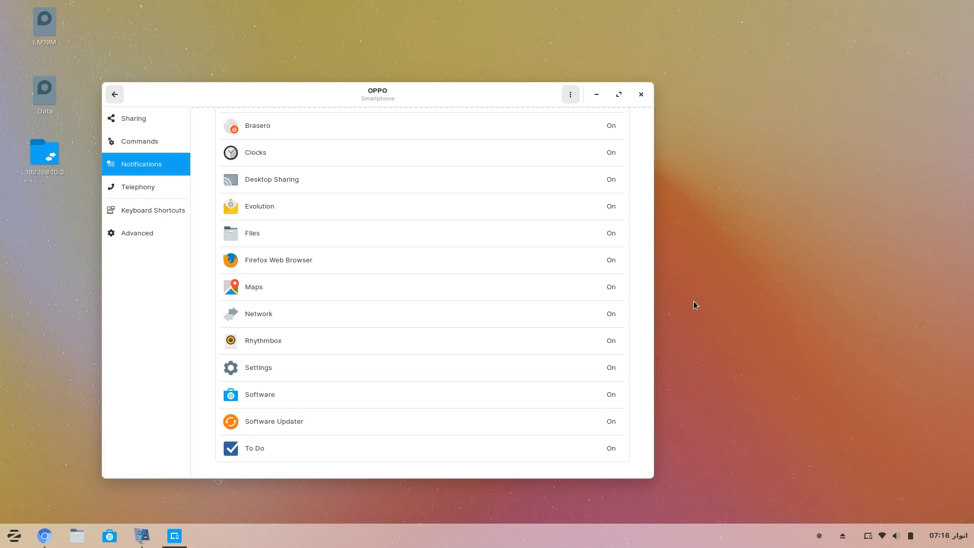
Look through the OPPO phone's Telephony, Keyboard Shortcuts and Advanced plugin settings, and return to the Zorin Connect device list
click(137, 189)
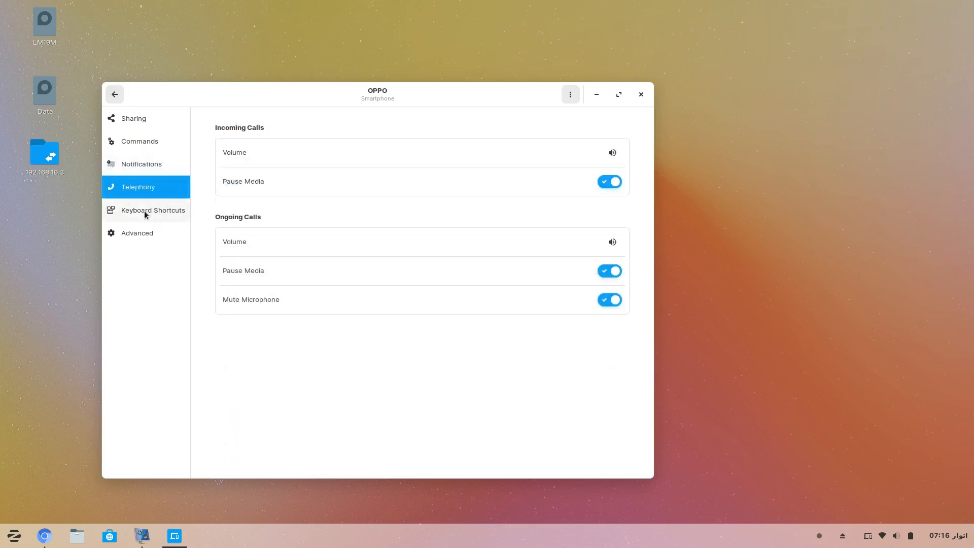
click(145, 212)
click(140, 233)
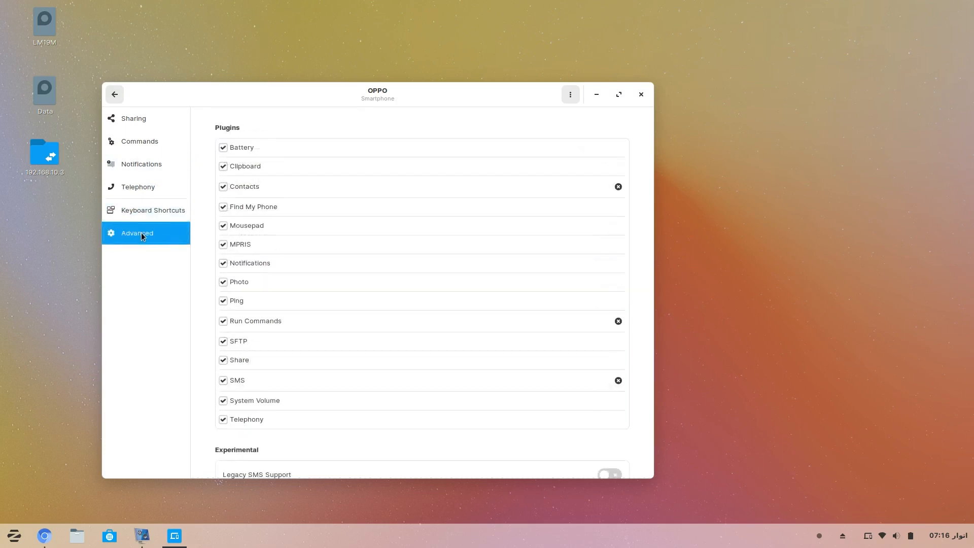
scroll(428, 247, down, 3)
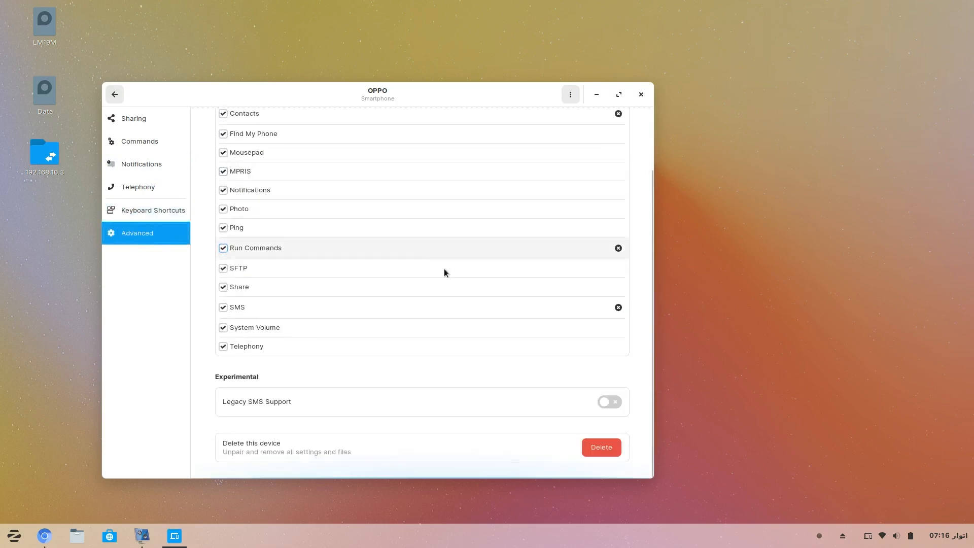
scroll(412, 327, up, 3)
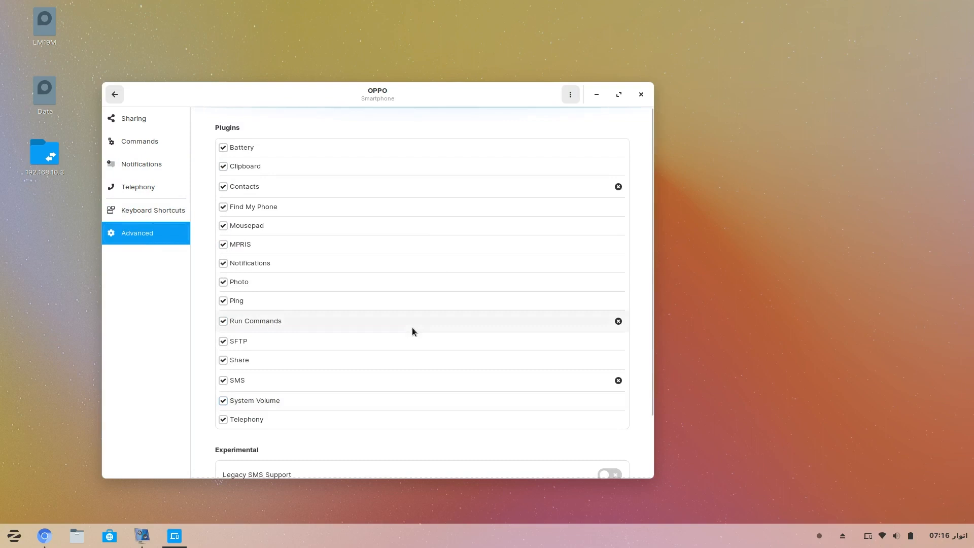
click(134, 193)
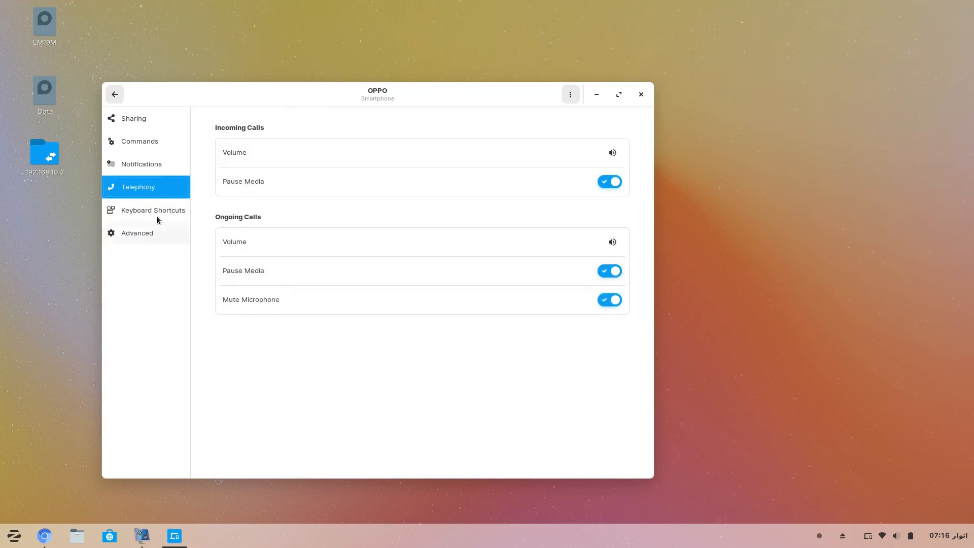
click(138, 210)
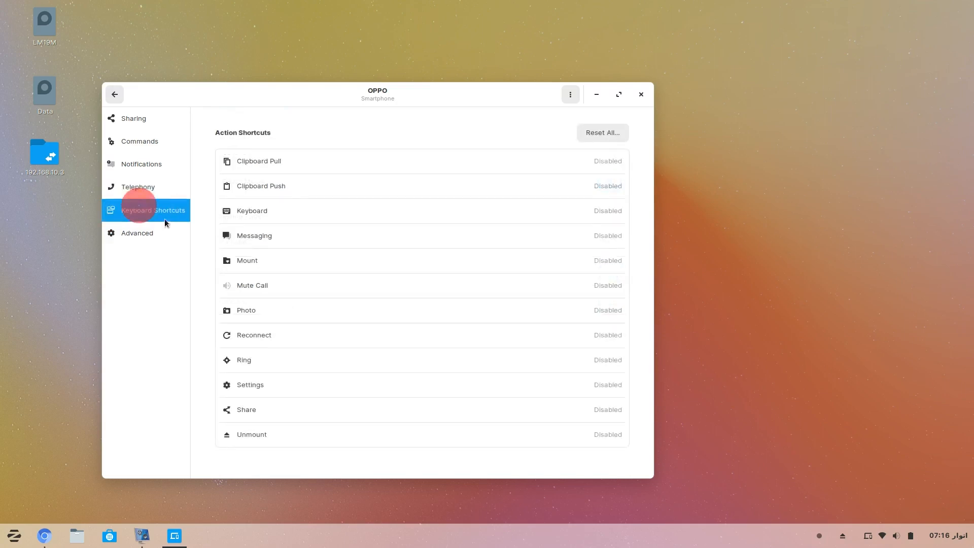
click(139, 236)
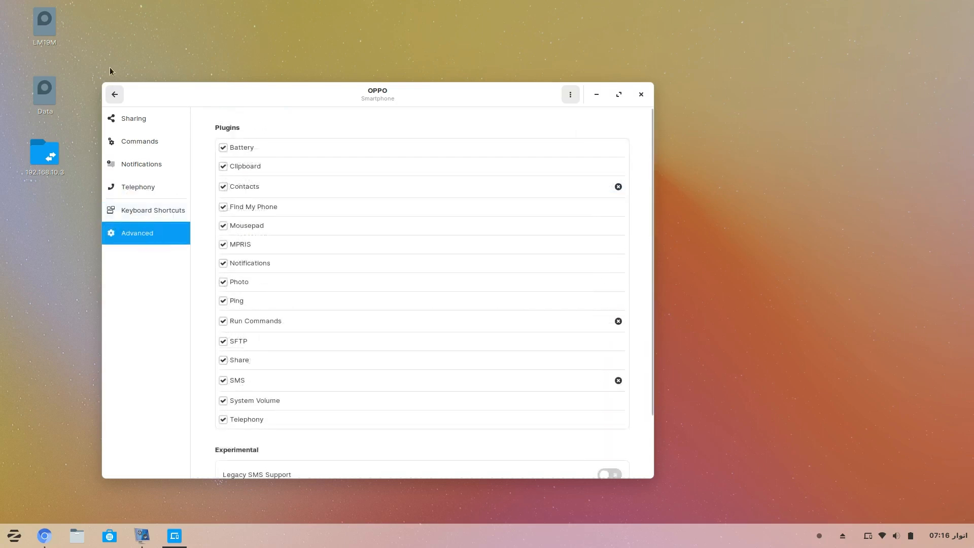
click(113, 96)
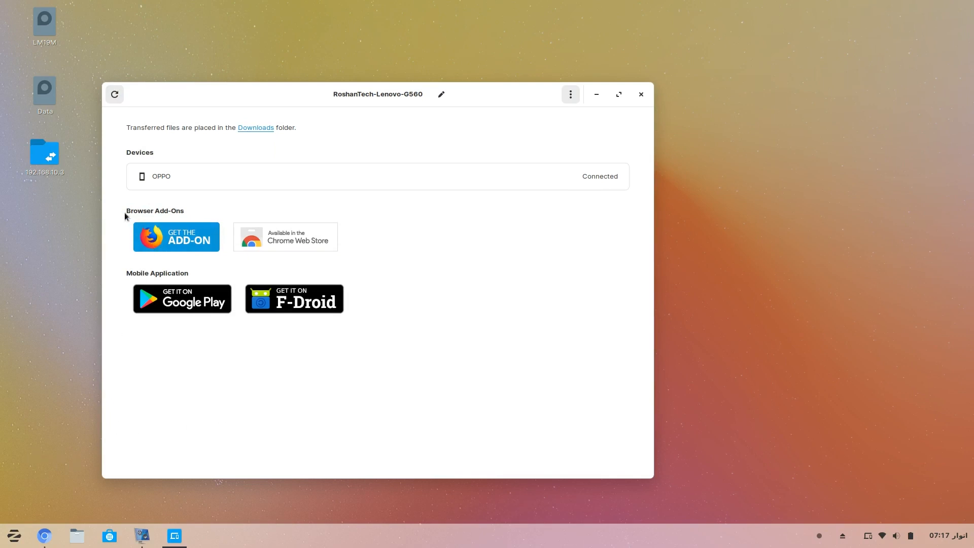
Quit Chromium and launch Firefox from the Internet applications
click(11, 539)
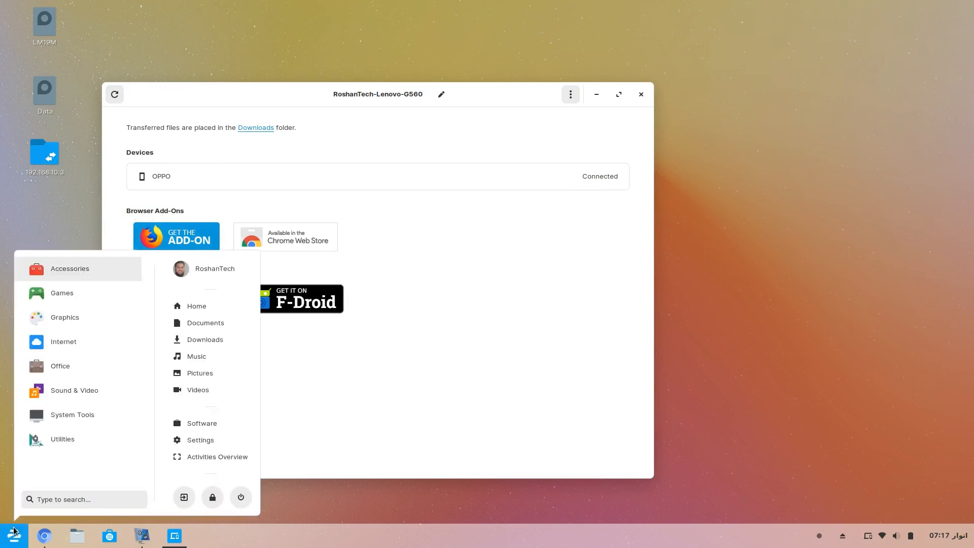
click(8, 486)
right_click(41, 540)
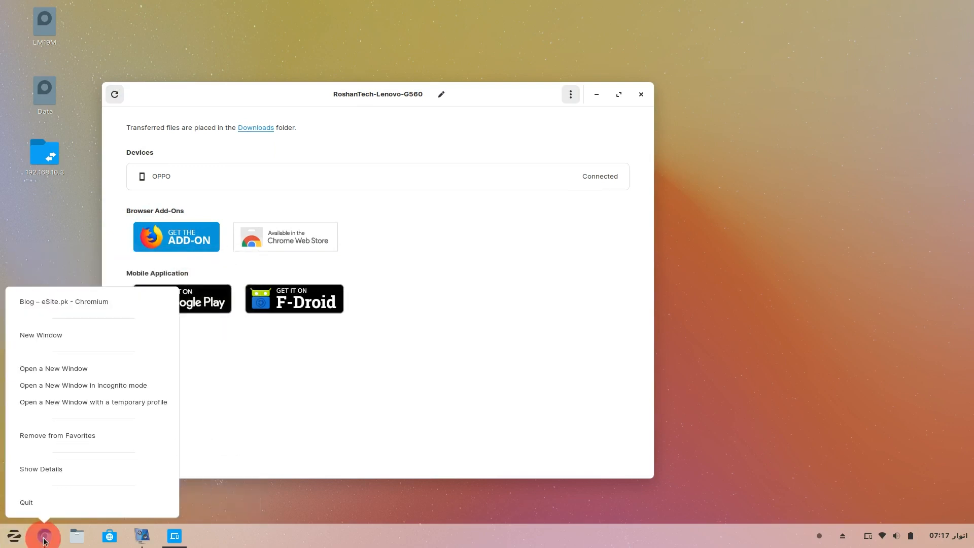
click(32, 503)
click(13, 537)
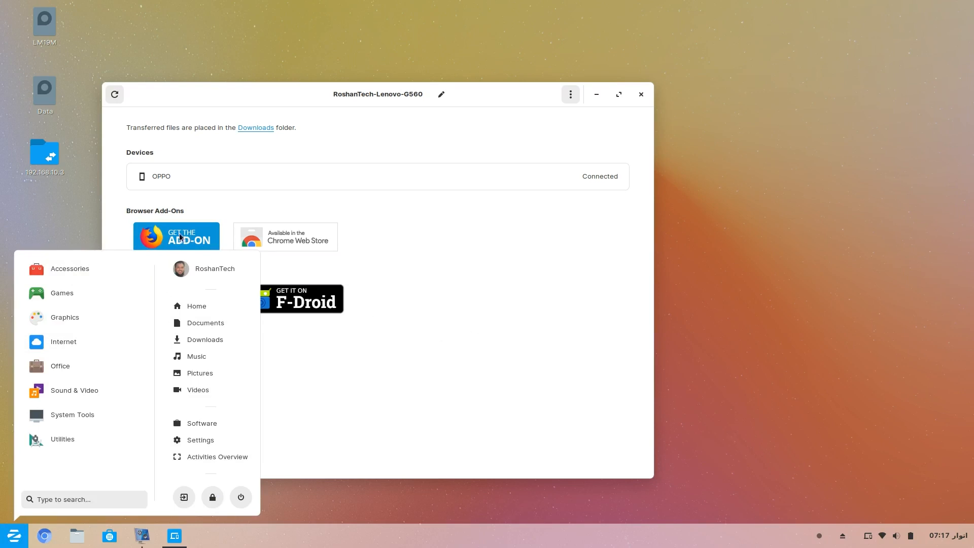
click(65, 347)
click(79, 291)
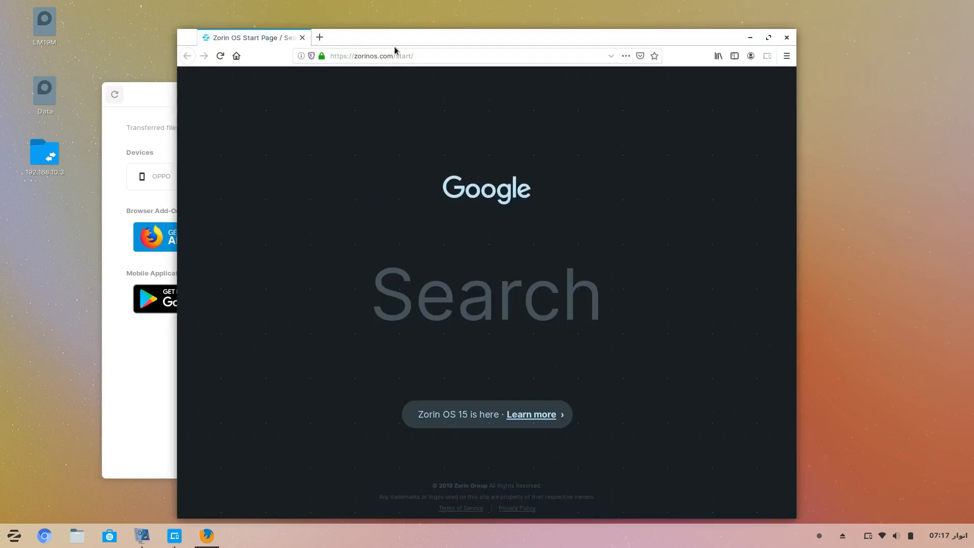
Go to esite.pk and open the "Zorin OS 15 is out" post from its blog
click(425, 56)
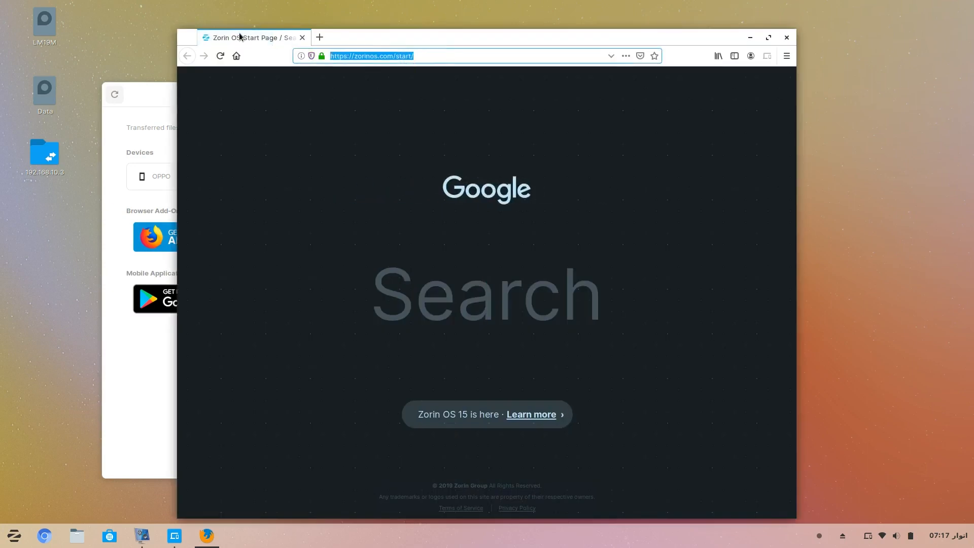
text(e)
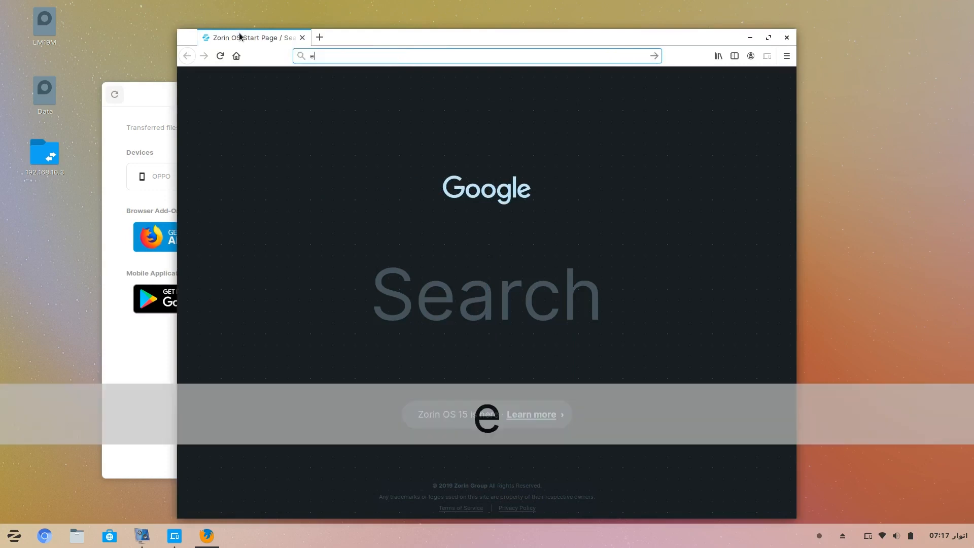
text(site)
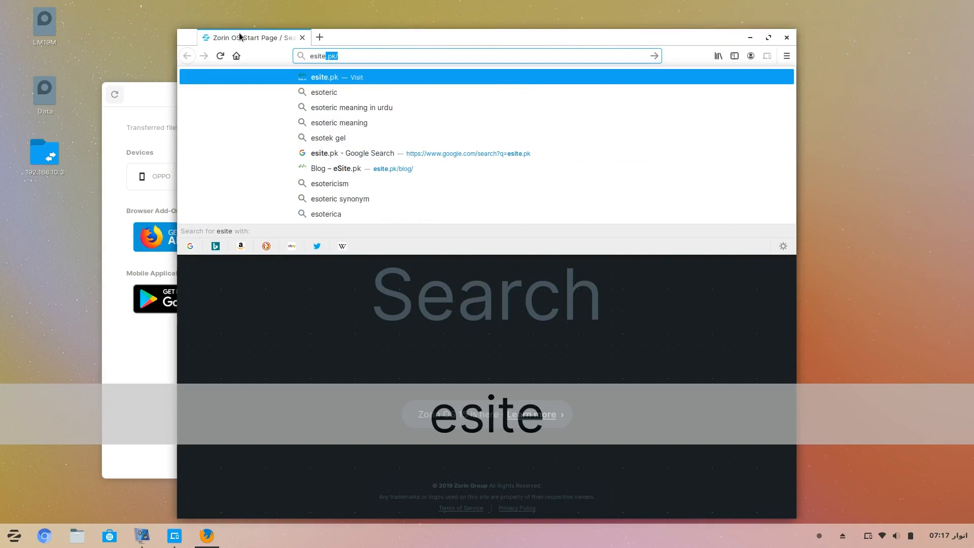
text(.pk)
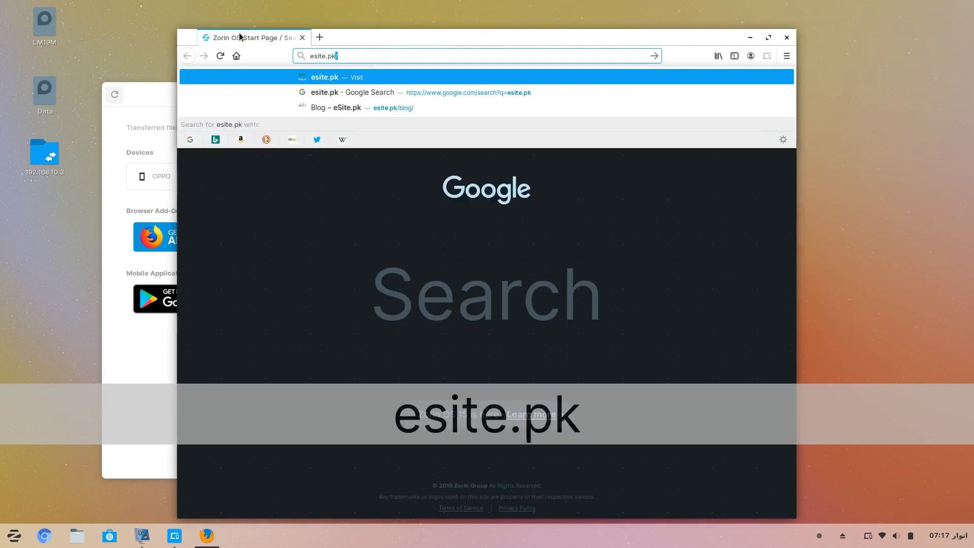
key(Return)
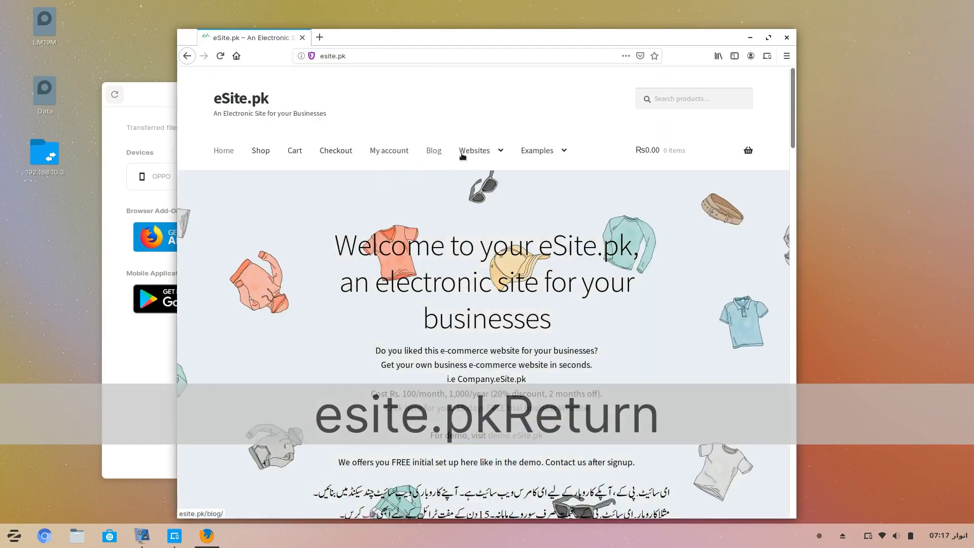
click(430, 151)
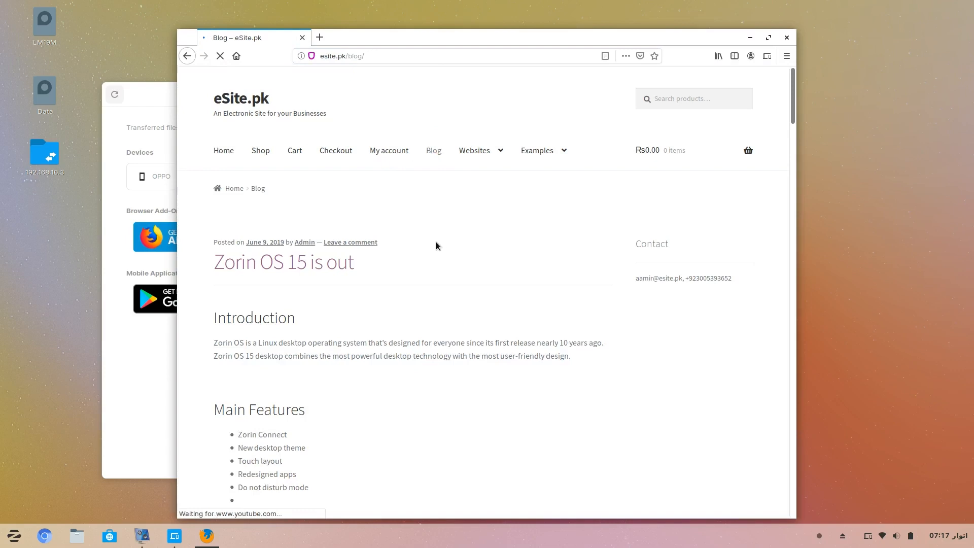
click(280, 268)
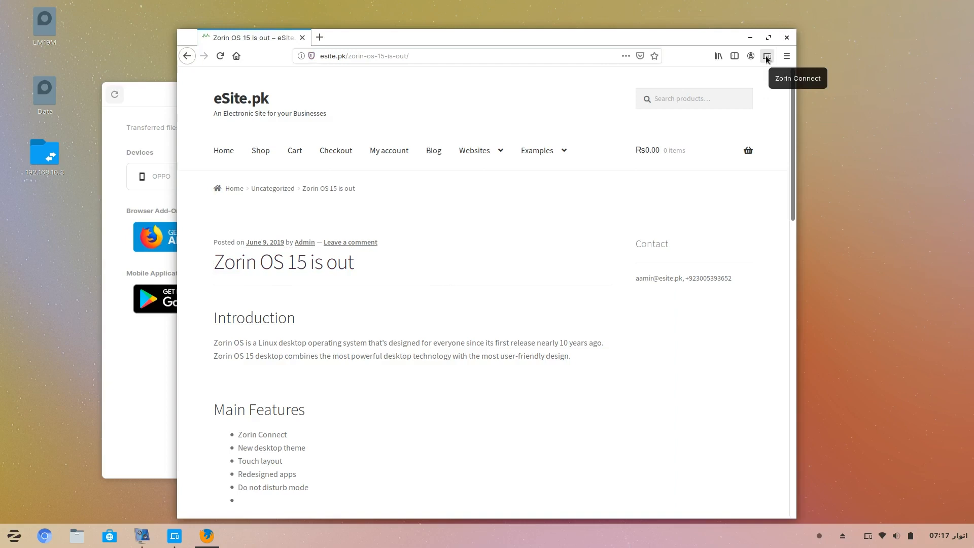
Move the Firefox and Zorin Connect windows apart and send the open post to the OPPO phone with the Zorin Connect add-on
drag(560, 35, 712, 26)
drag(270, 96, 196, 116)
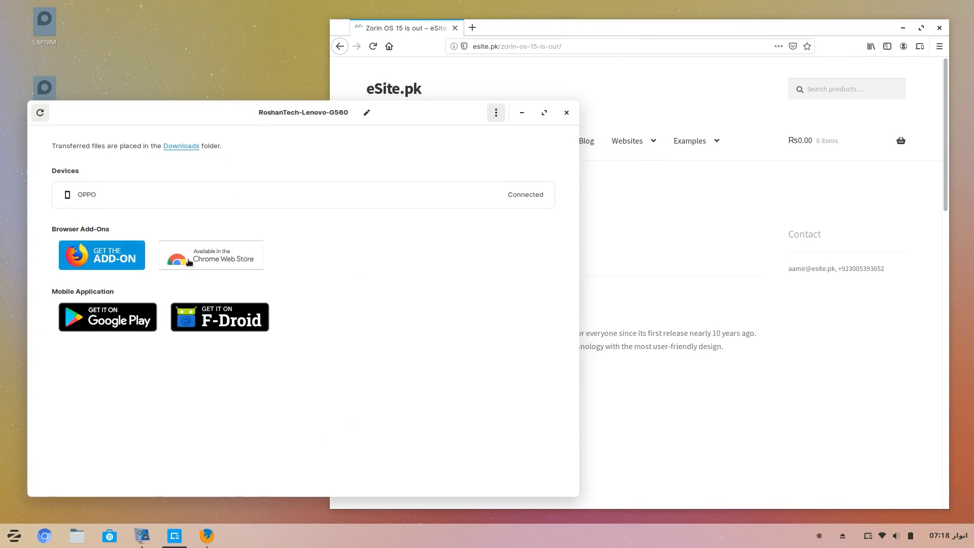
click(800, 26)
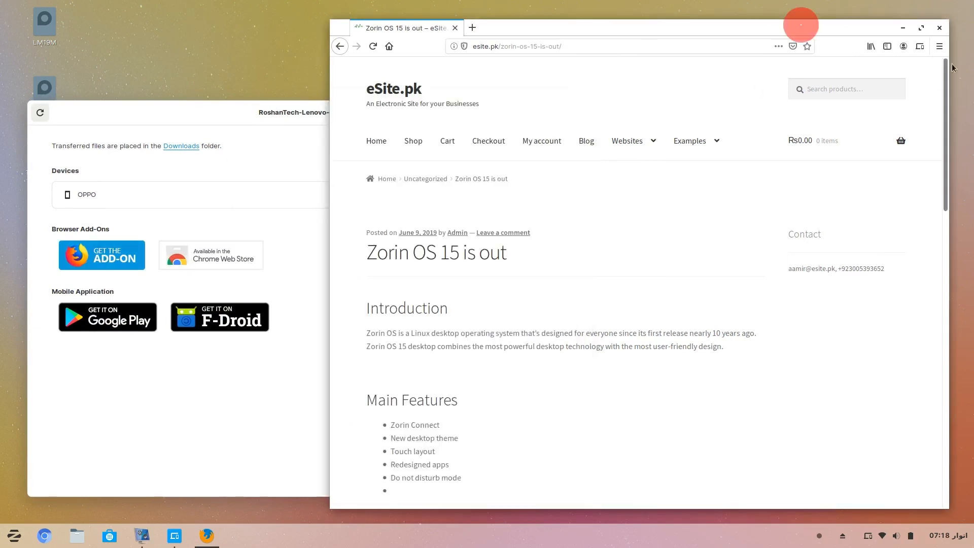
click(920, 47)
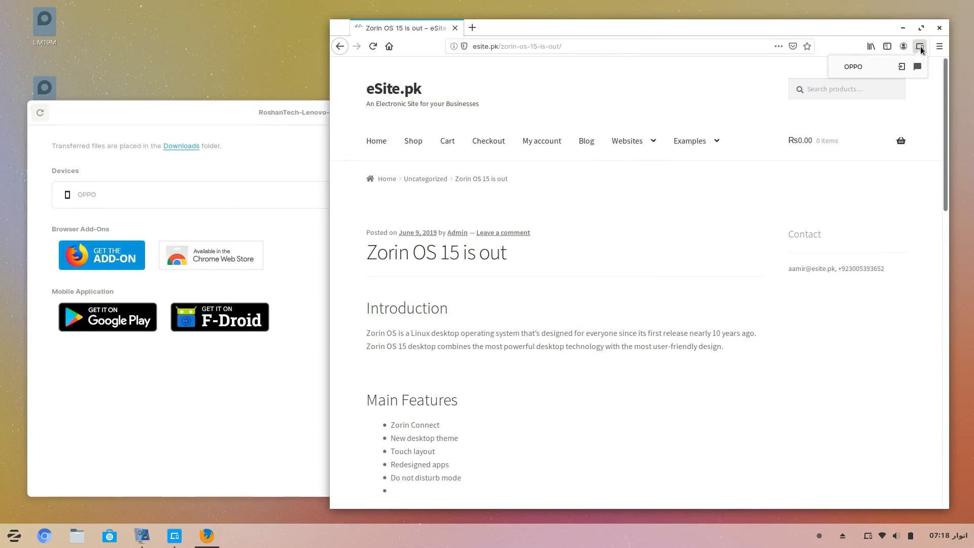
click(900, 65)
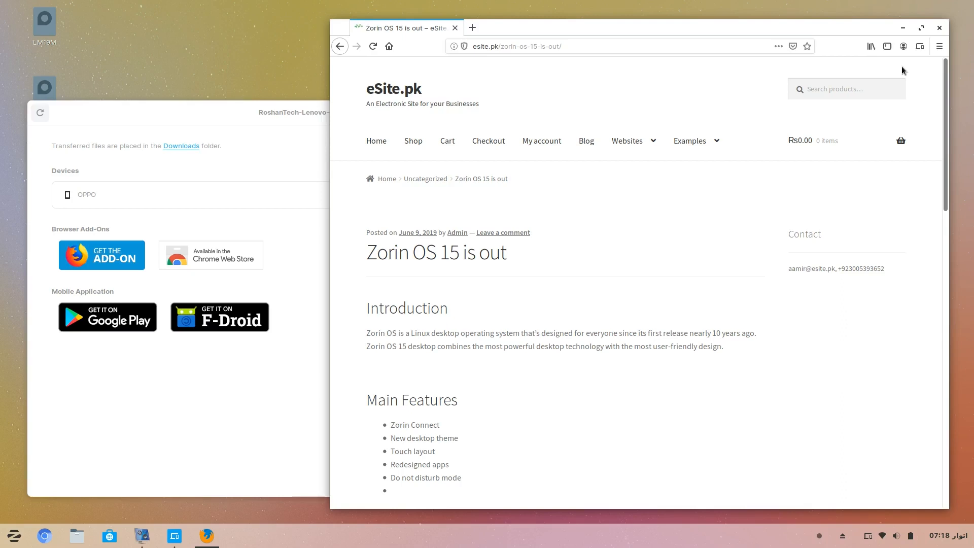
Switch to Zorin Connect, reopen the OPPO phone's settings from the device list, and show its Sharing options
click(245, 431)
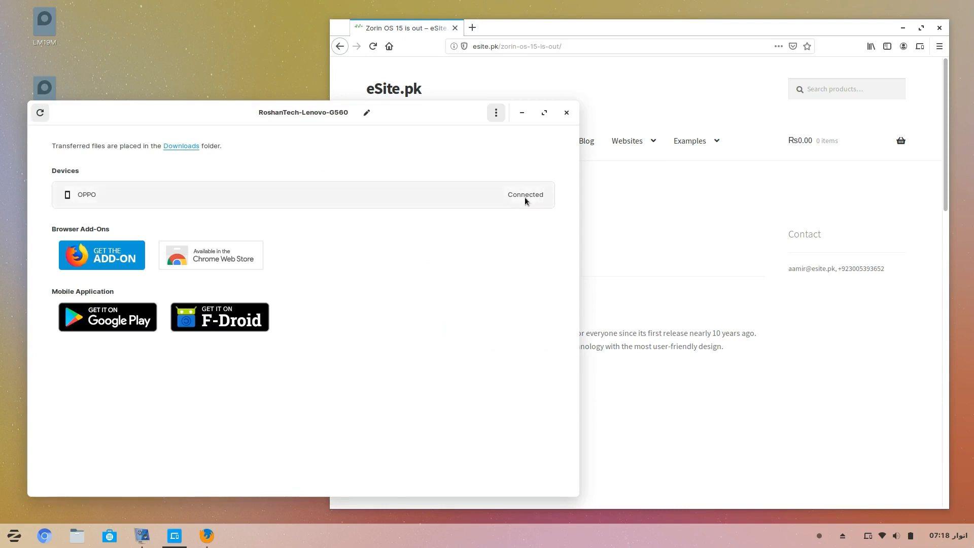
click(491, 193)
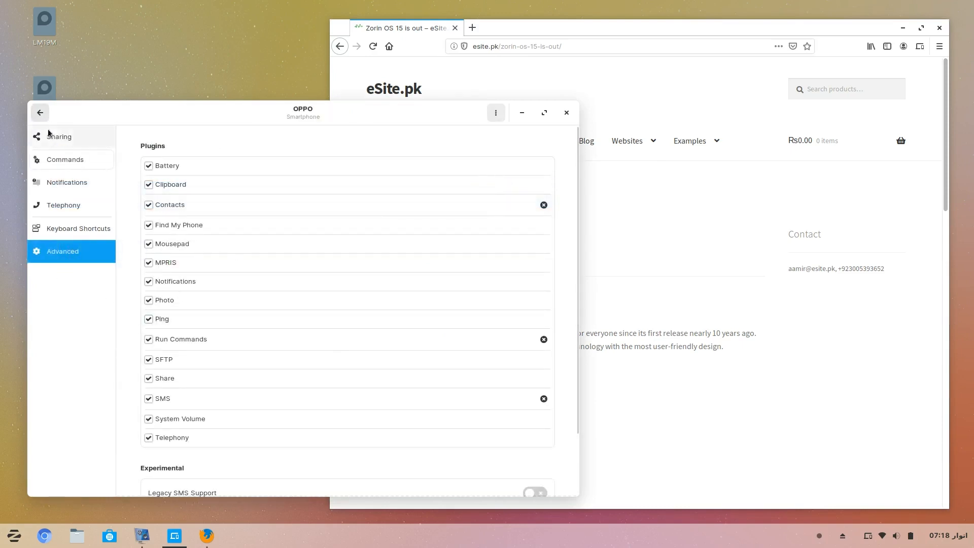
click(41, 112)
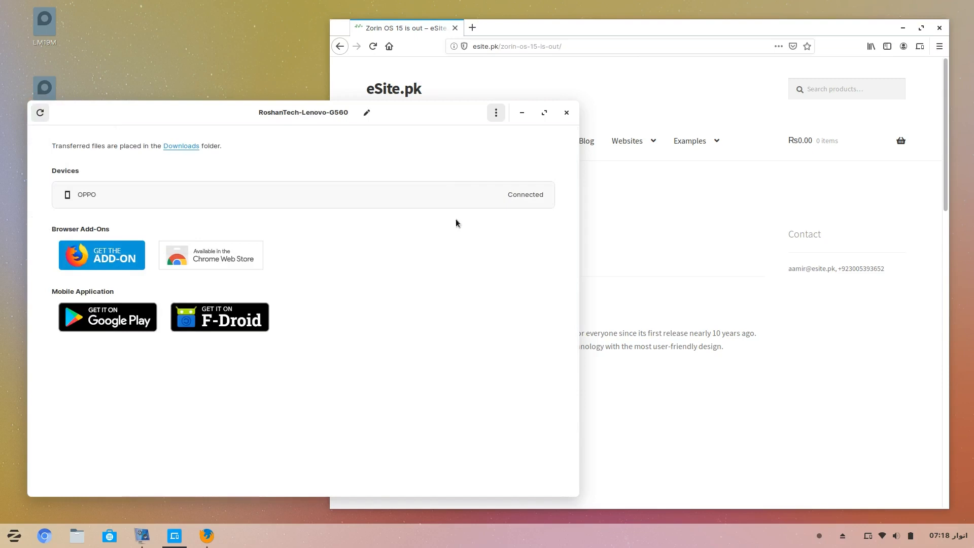
click(533, 196)
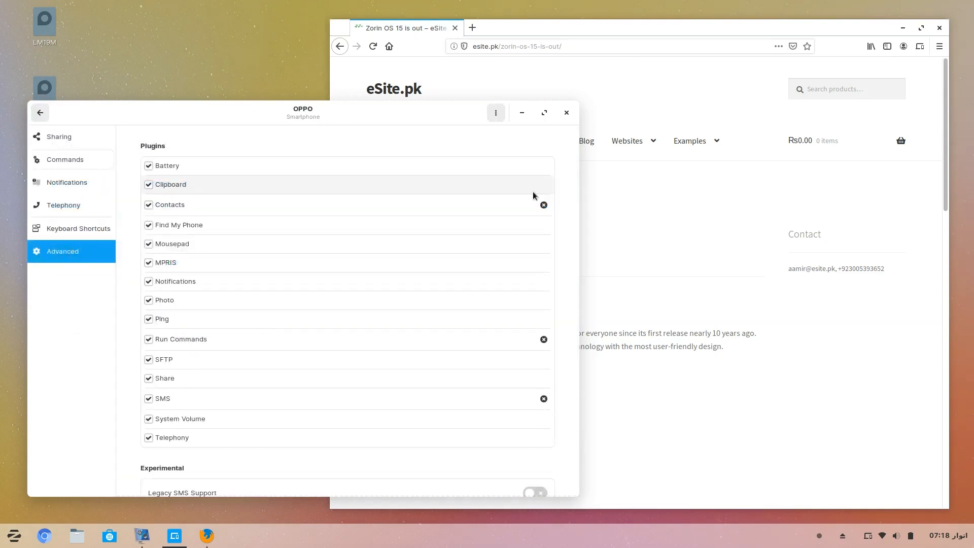
click(44, 143)
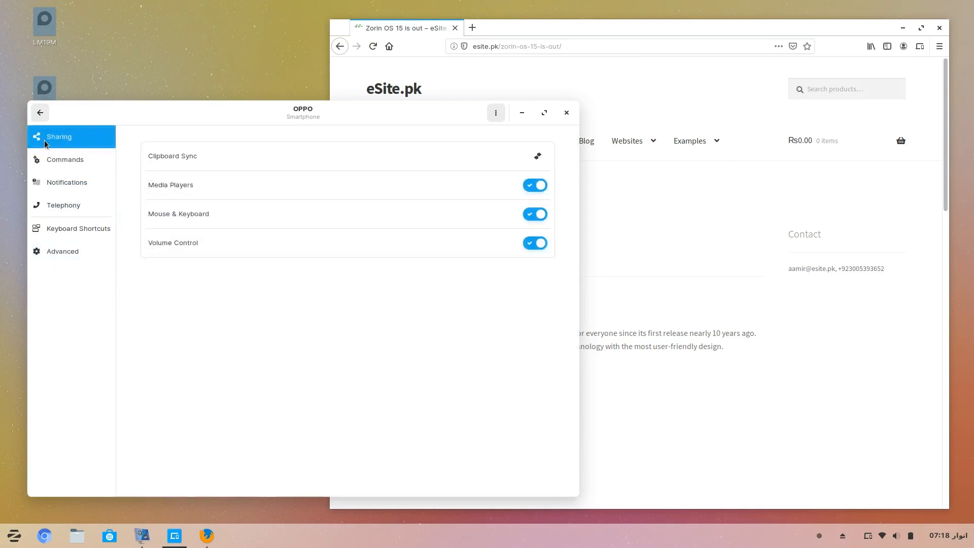
click(40, 112)
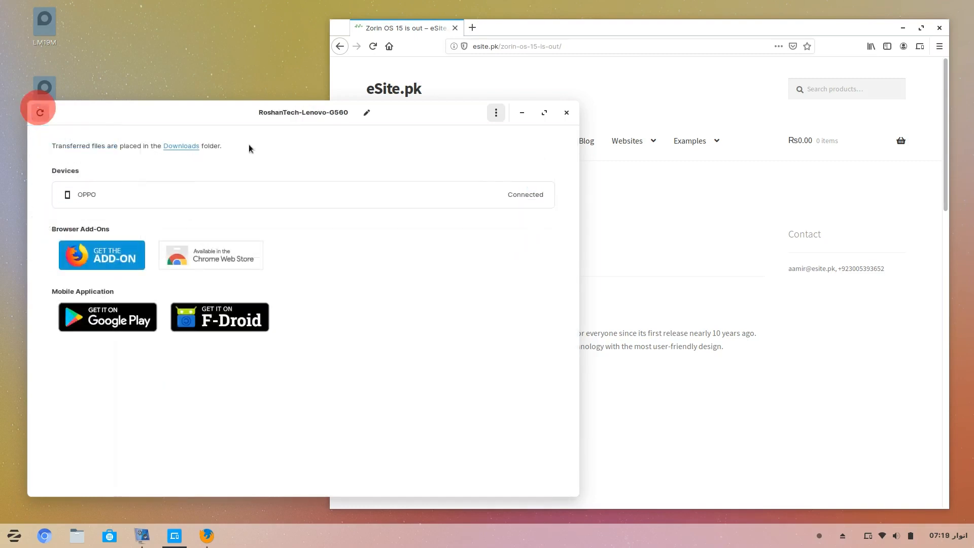
click(456, 27)
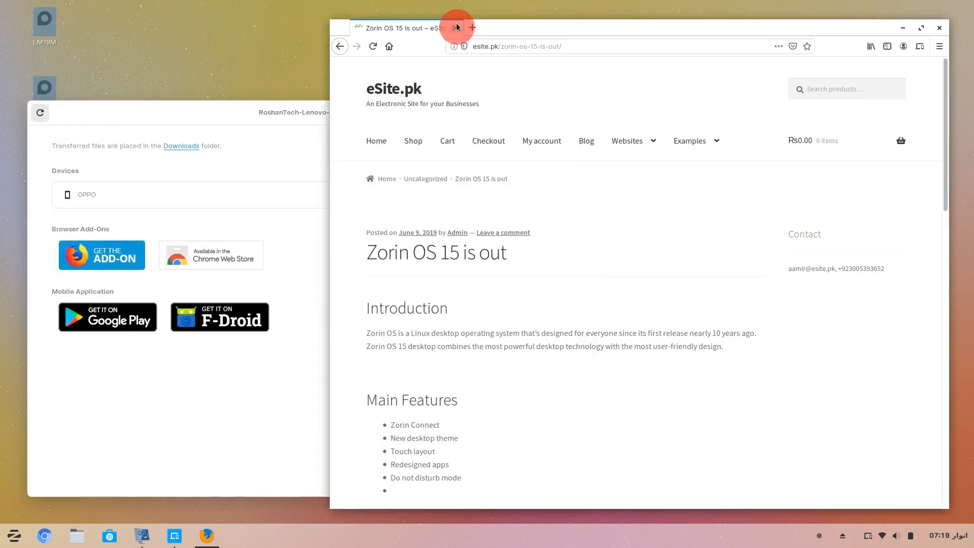
click(490, 114)
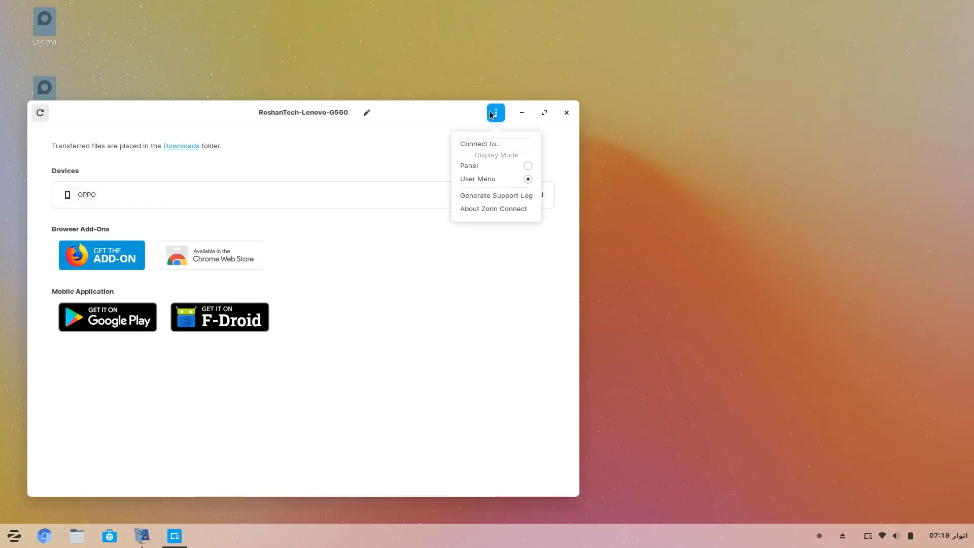
click(431, 126)
Unpair the OPPO phone from its Zorin Connect device page and close Zorin Connect
click(309, 199)
click(496, 113)
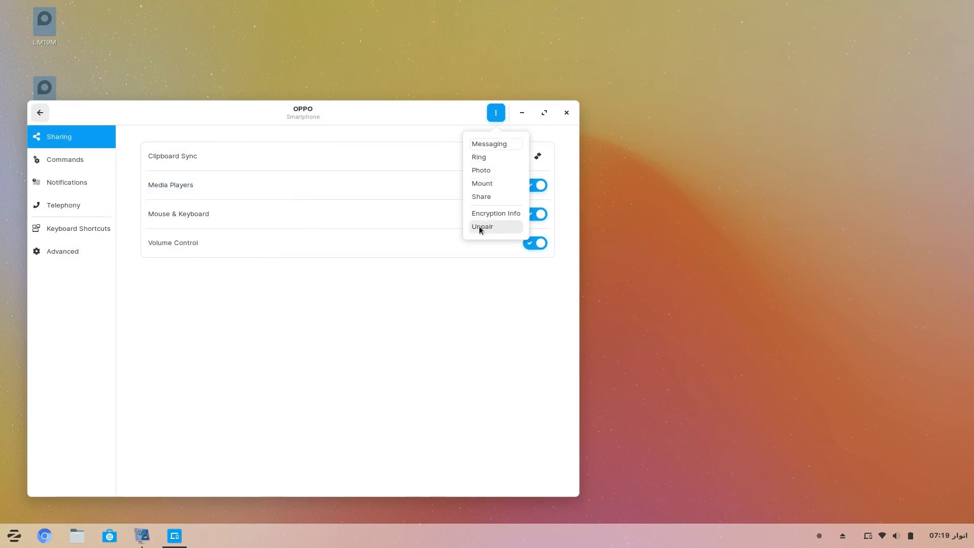
click(480, 228)
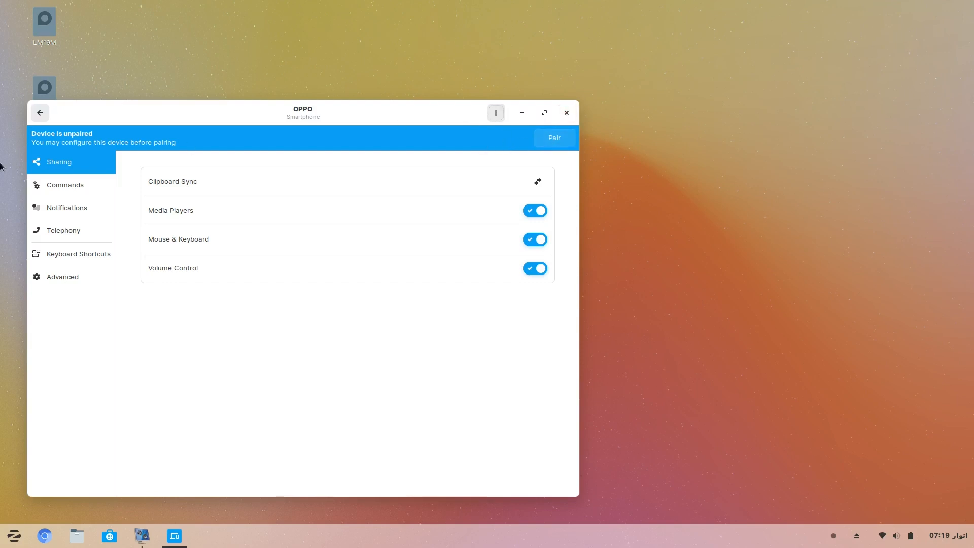
click(566, 113)
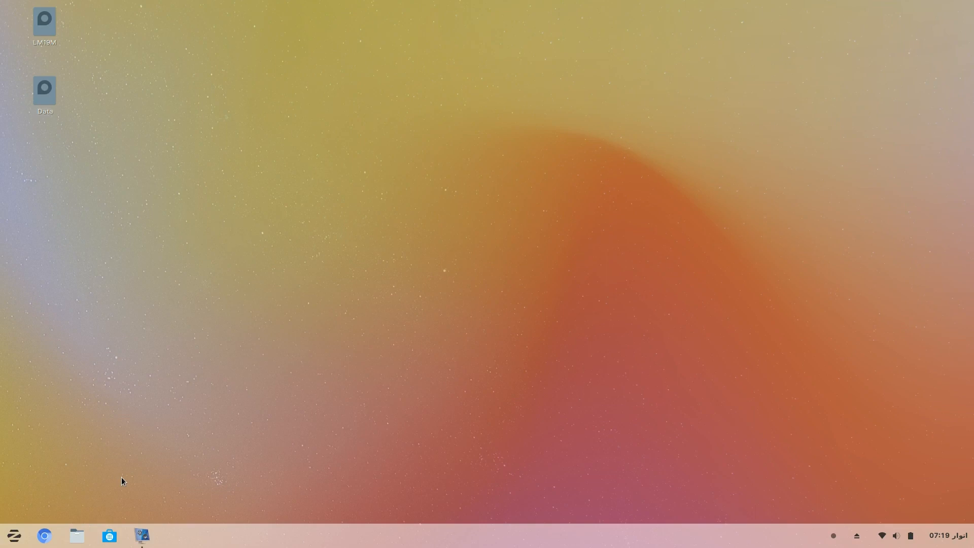
Switch to Chromium, highlight "Zorin Connect" and "New desktop theme" in the blog's Main Features list, and minimize the browser
click(14, 535)
click(384, 312)
click(44, 535)
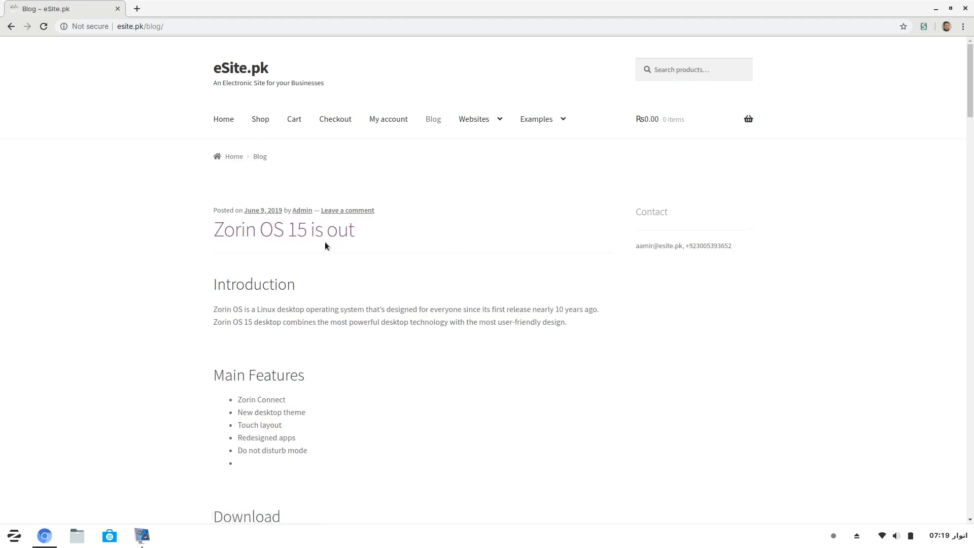
scroll(325, 246, down, 2)
drag(279, 345, 237, 345)
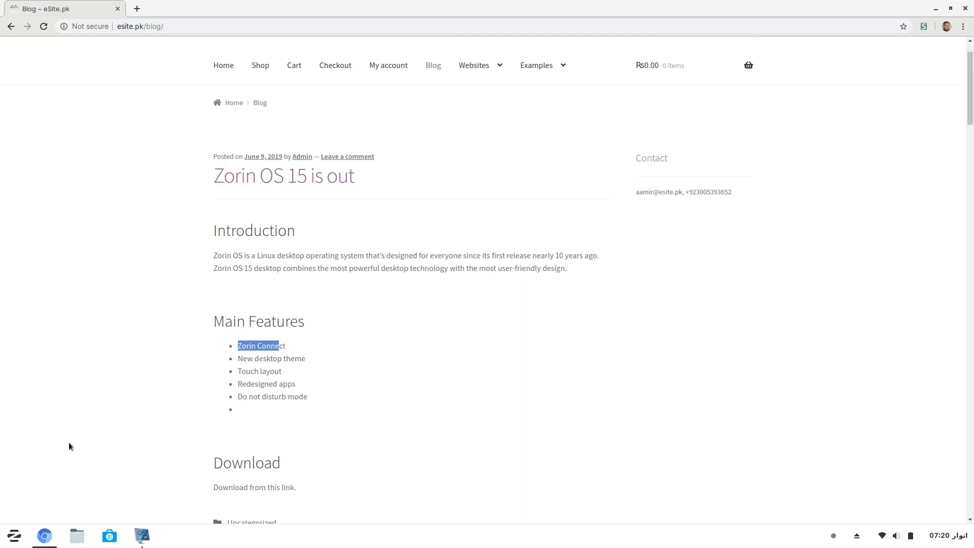
drag(290, 359, 243, 359)
mouse_move(42, 540)
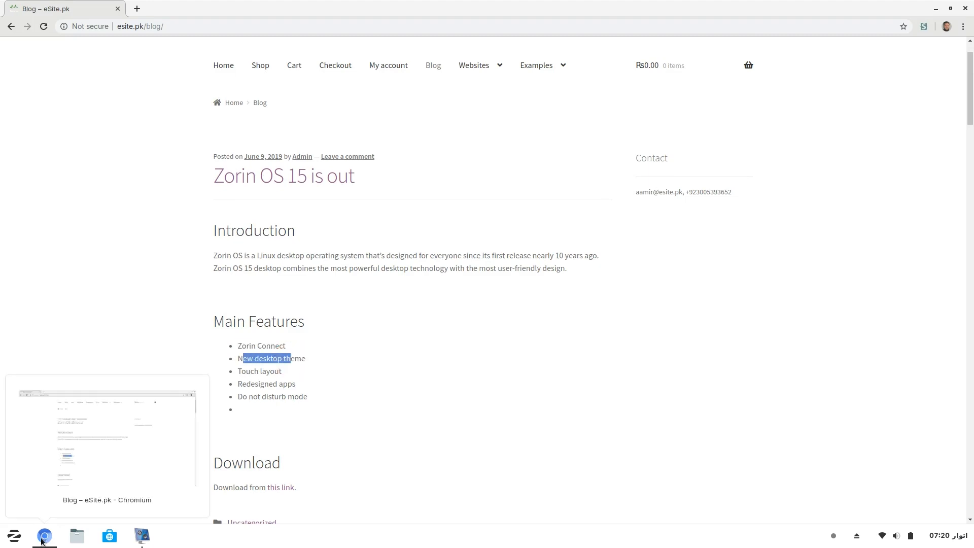
click(41, 540)
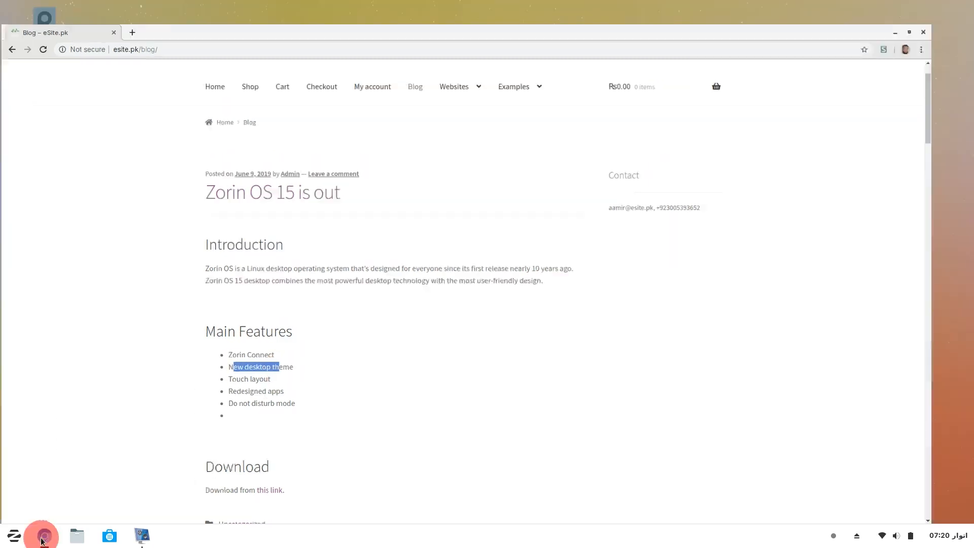
Open the system Settings, move the window aside, and launch Zorin Appearance from the Appearance settings
click(15, 535)
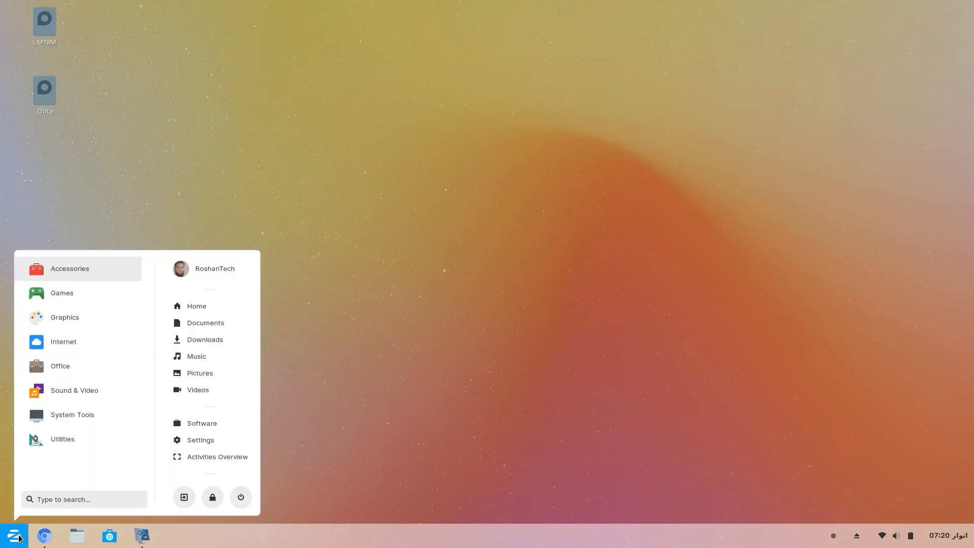
click(202, 440)
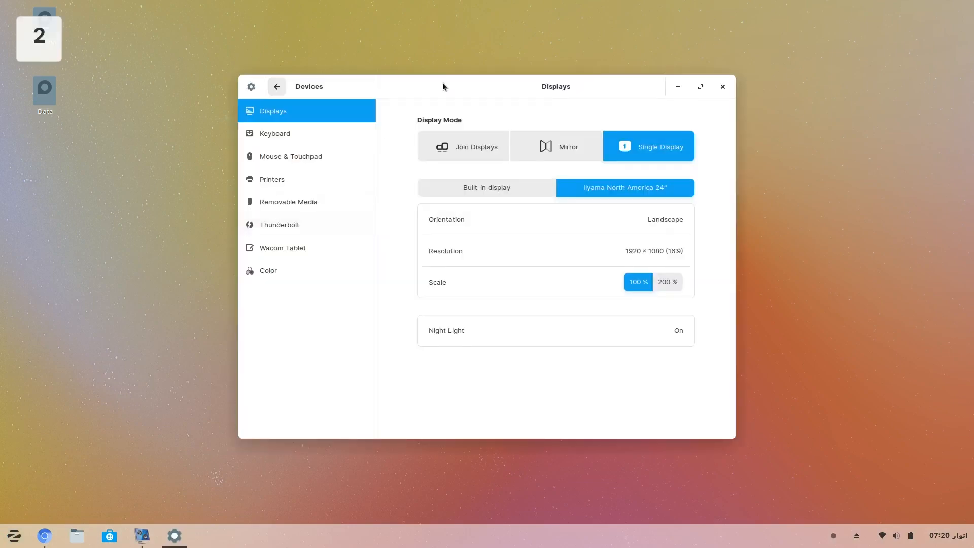
click(444, 84)
drag(445, 84, 323, 95)
click(157, 98)
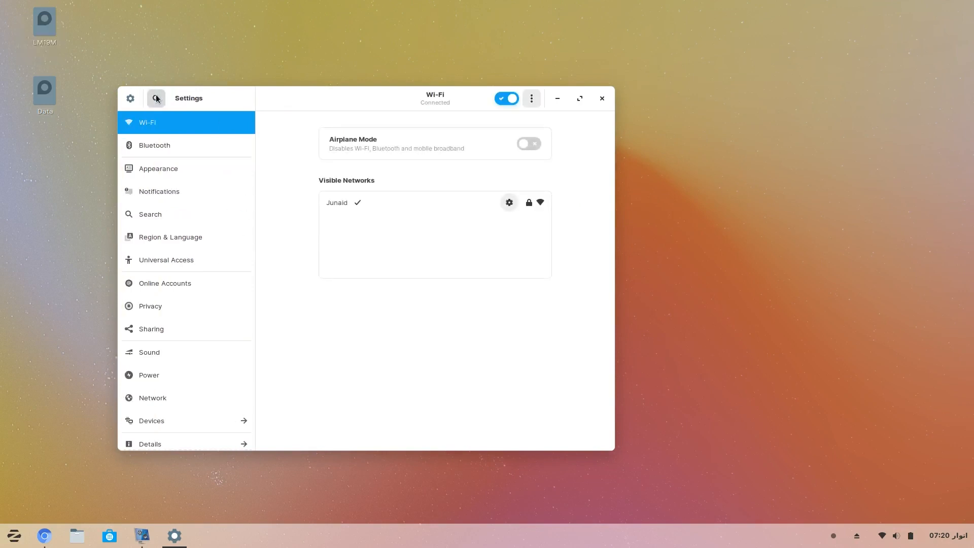
click(148, 171)
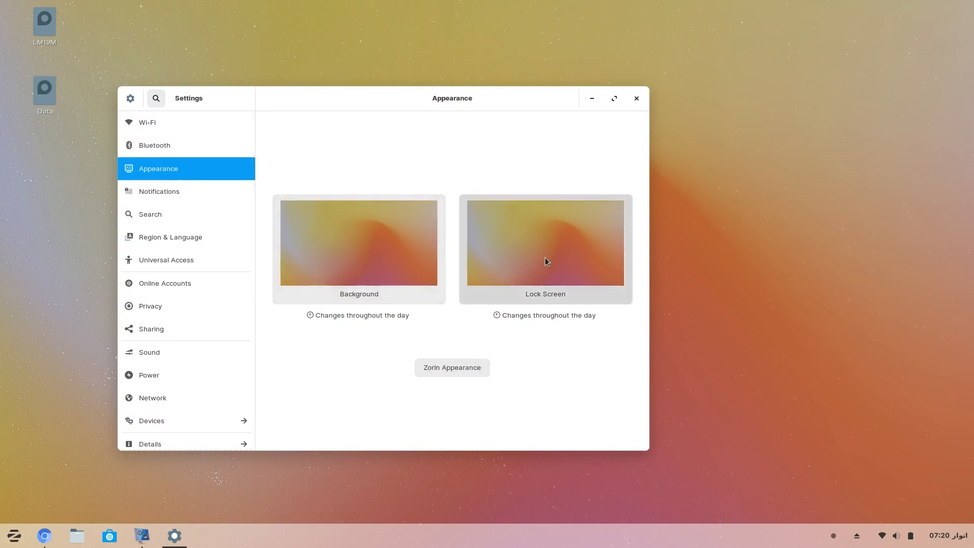
click(445, 368)
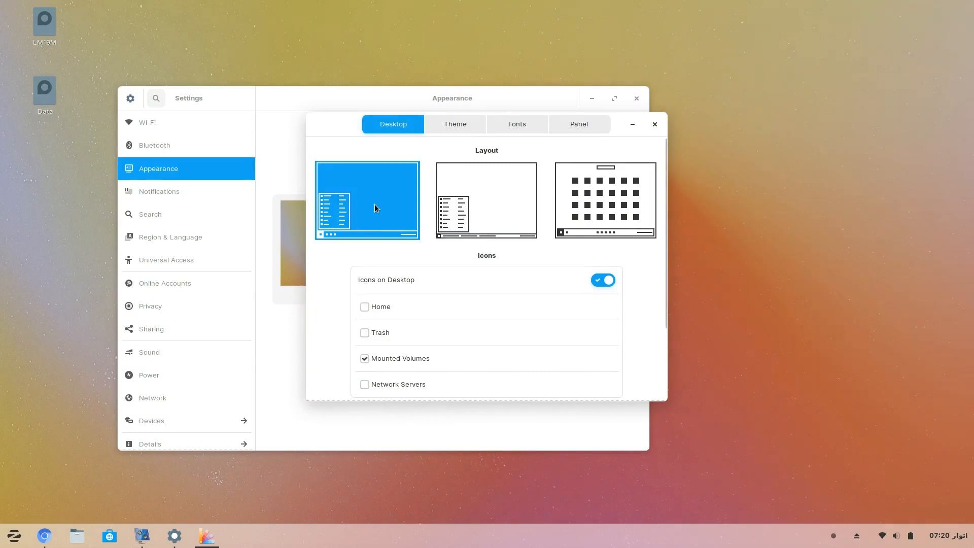
Try the window-list taskbar layout and the touch layout in Zorin Appearance, and switch back to the first layout
click(498, 204)
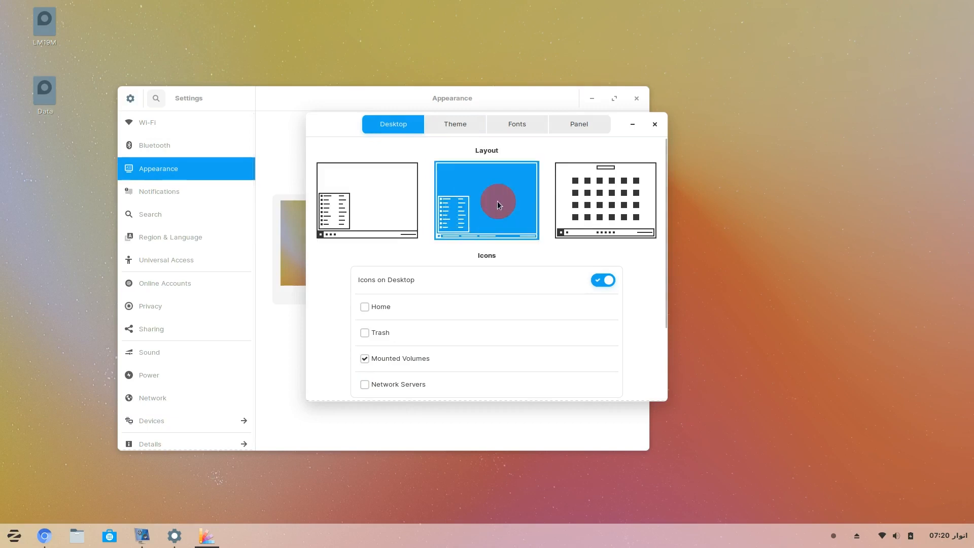
mouse_move(507, 537)
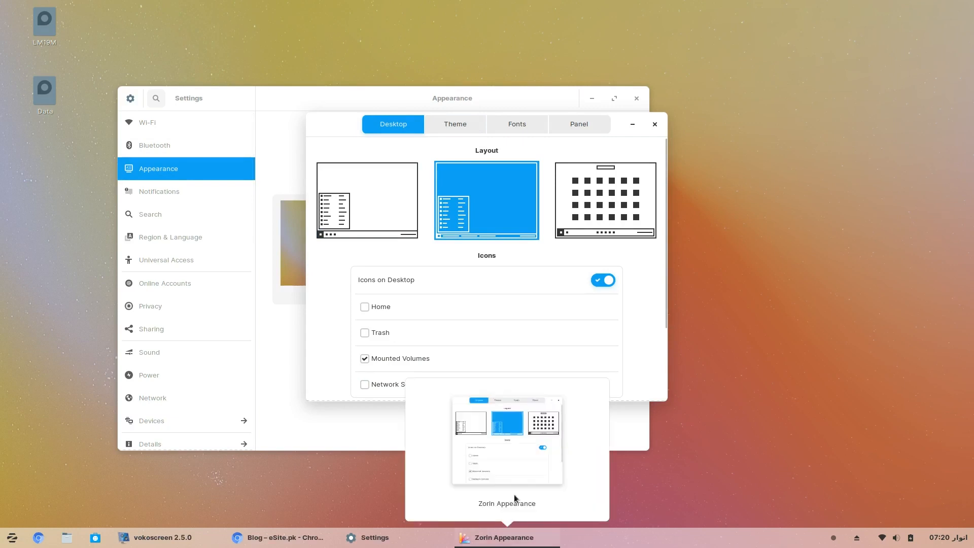
click(605, 203)
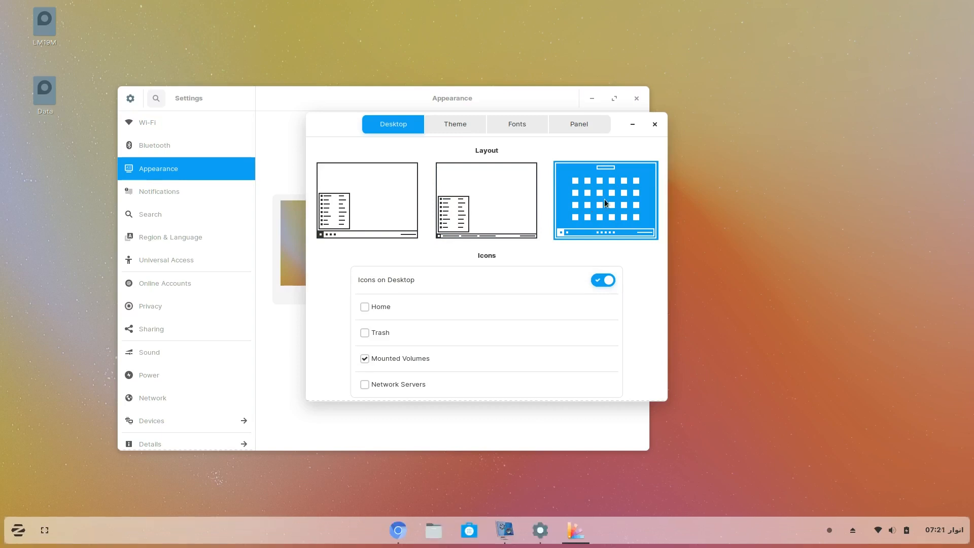
click(361, 193)
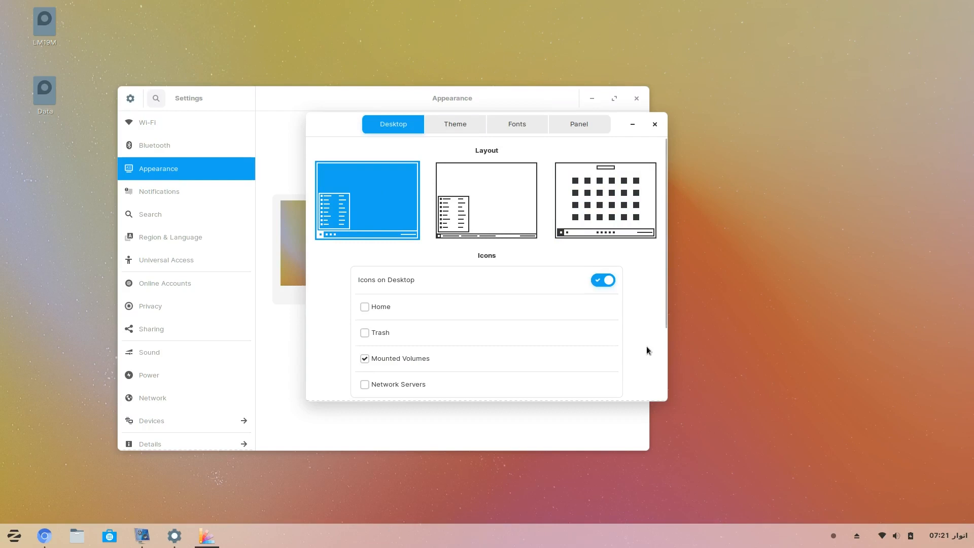
scroll(646, 346, down, 3)
scroll(646, 346, up, 5)
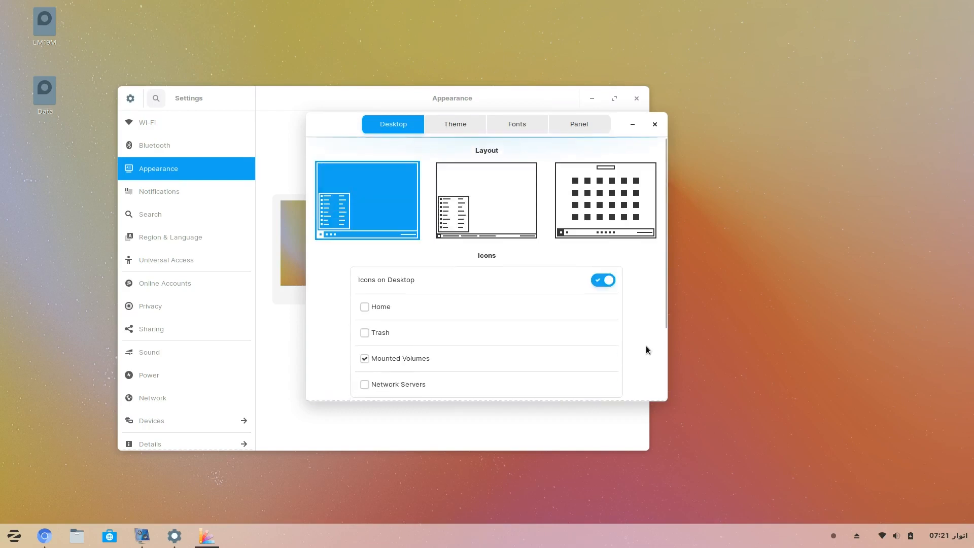
Try the dark theme background with the Zorin Appearance window moved aside, and restore the automatic day/night background
click(443, 122)
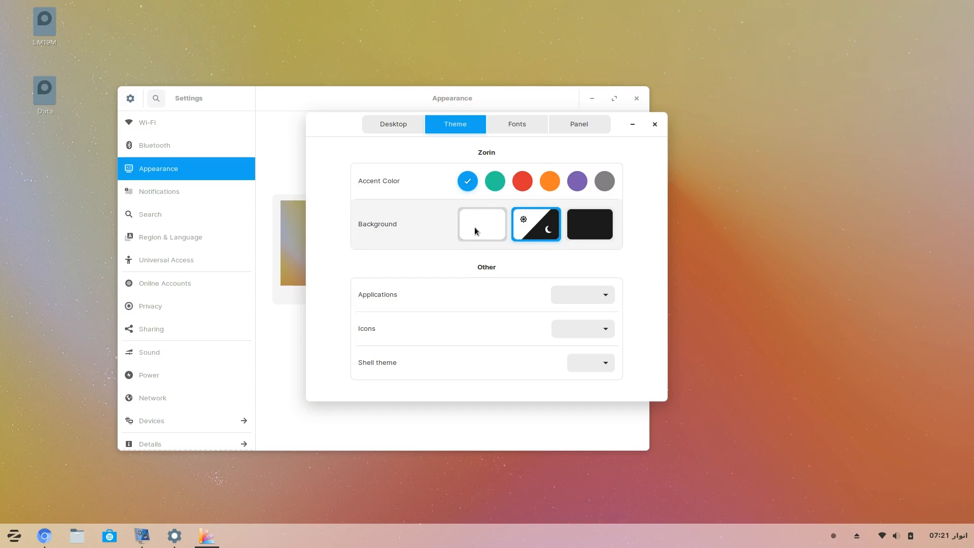
click(596, 224)
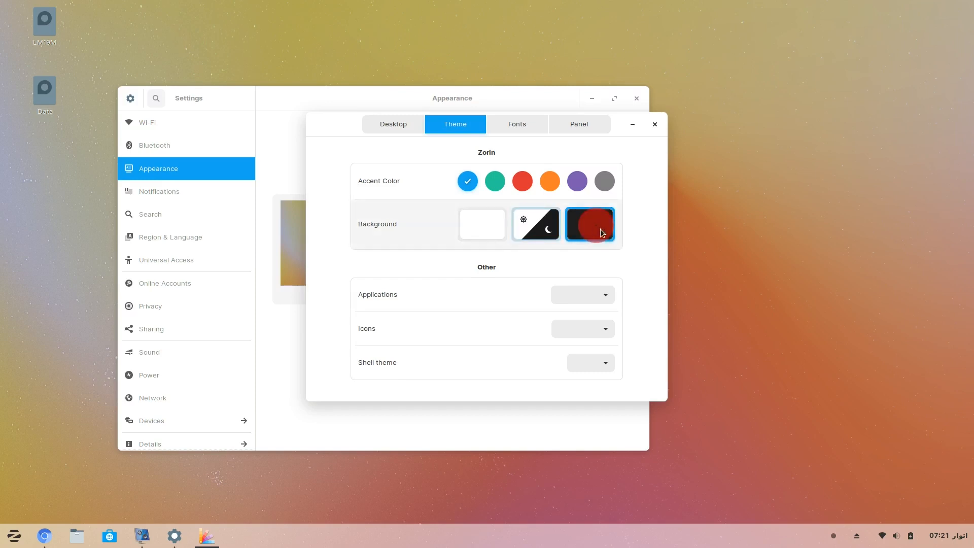
drag(338, 130, 506, 222)
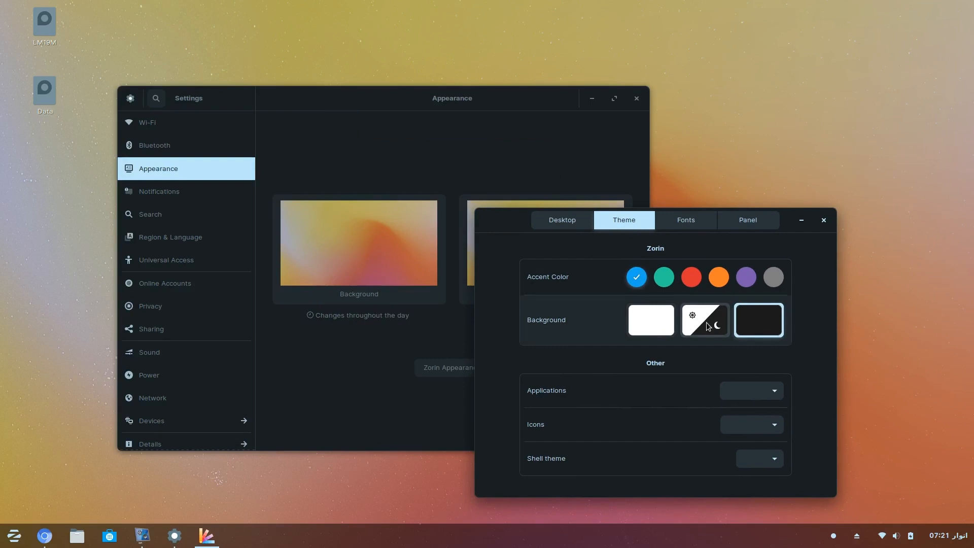
click(708, 326)
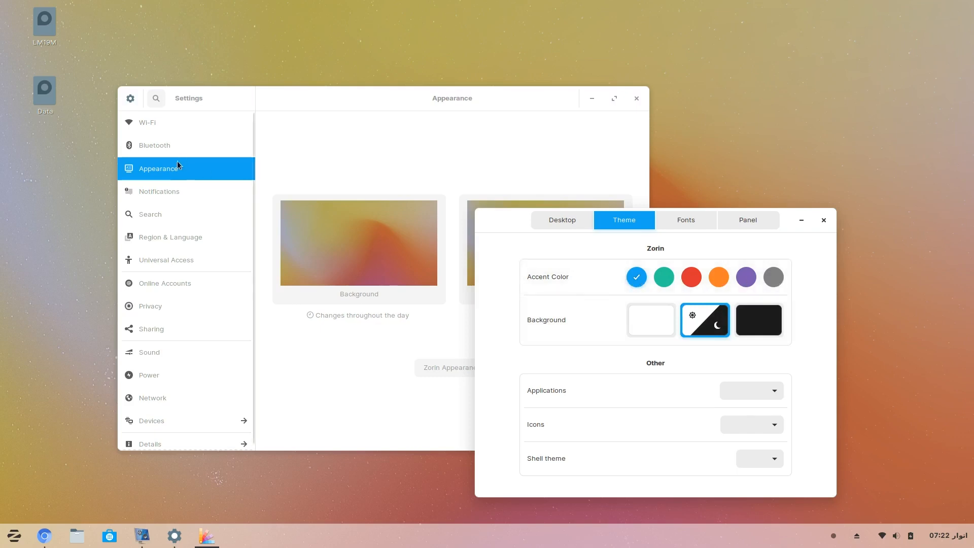
Try the green accent color, restore the blue accent, and close Zorin Appearance
click(667, 278)
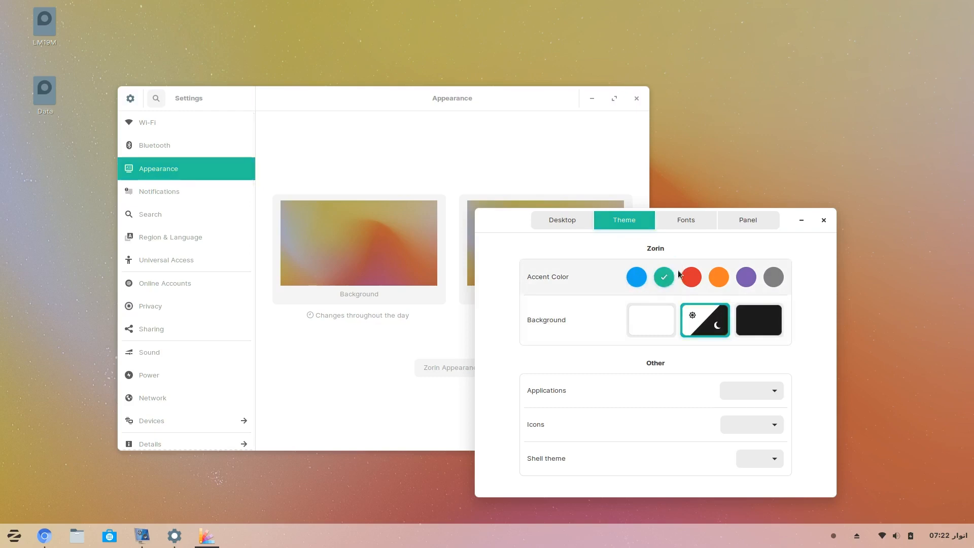
click(638, 278)
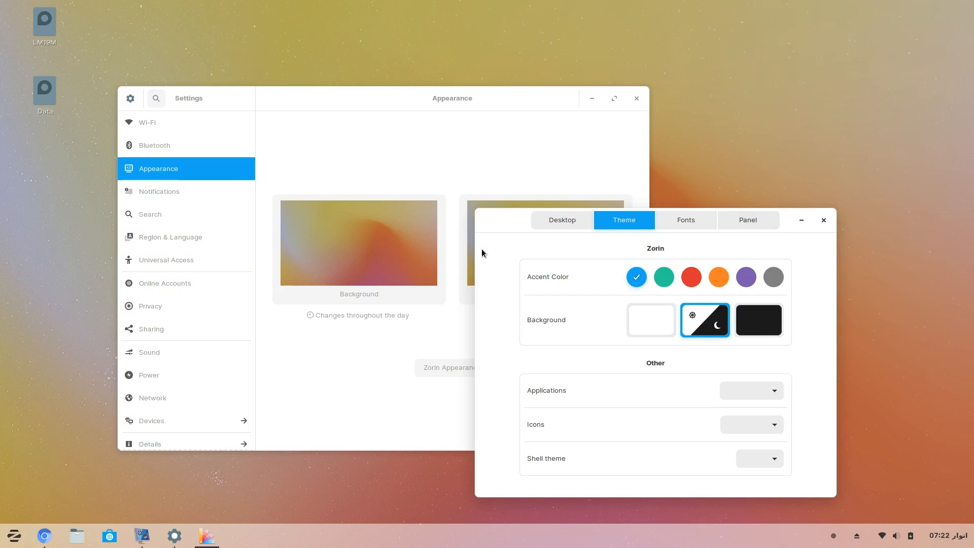
click(824, 219)
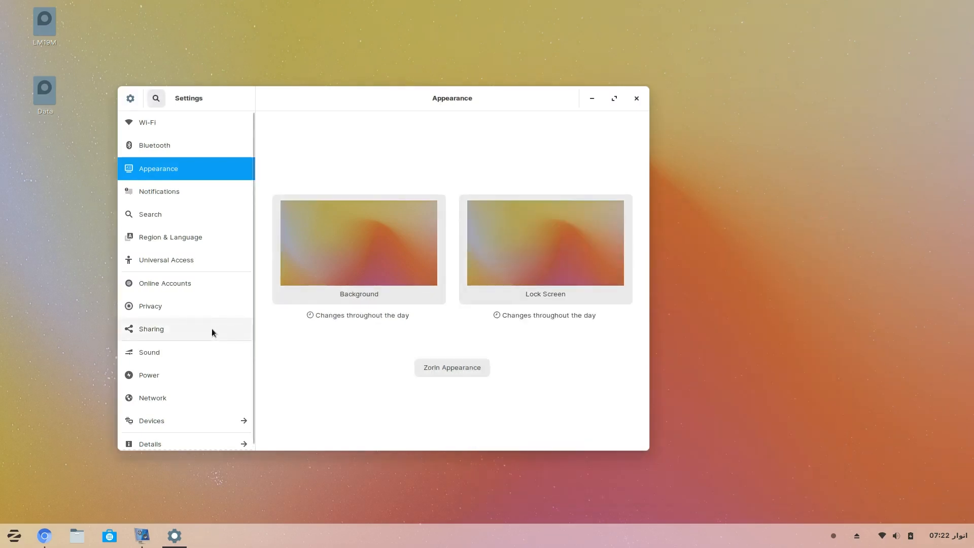
Open Night Light from the Devices display settings, set its schedule to Manual, and close the dialog
scroll(211, 329, down, 1)
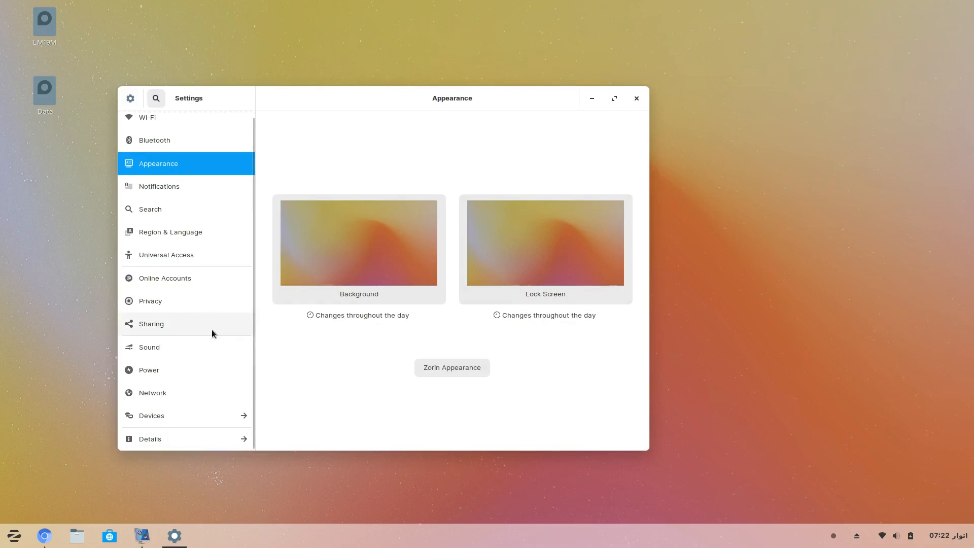
click(166, 415)
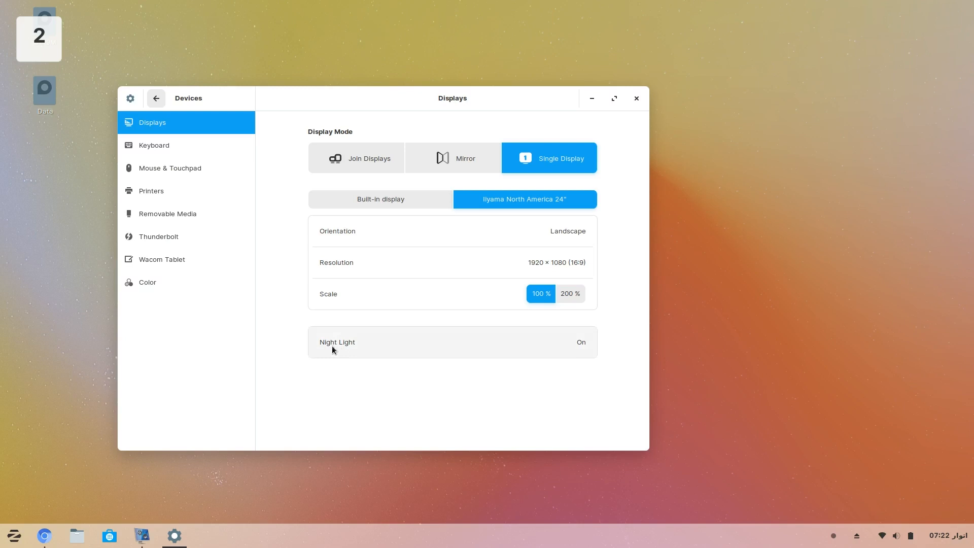
click(577, 342)
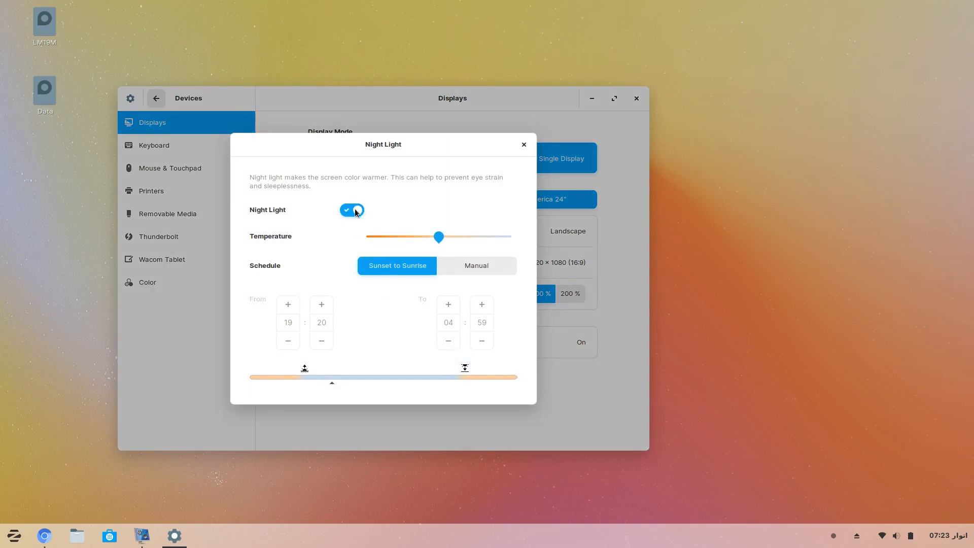
click(487, 271)
click(523, 146)
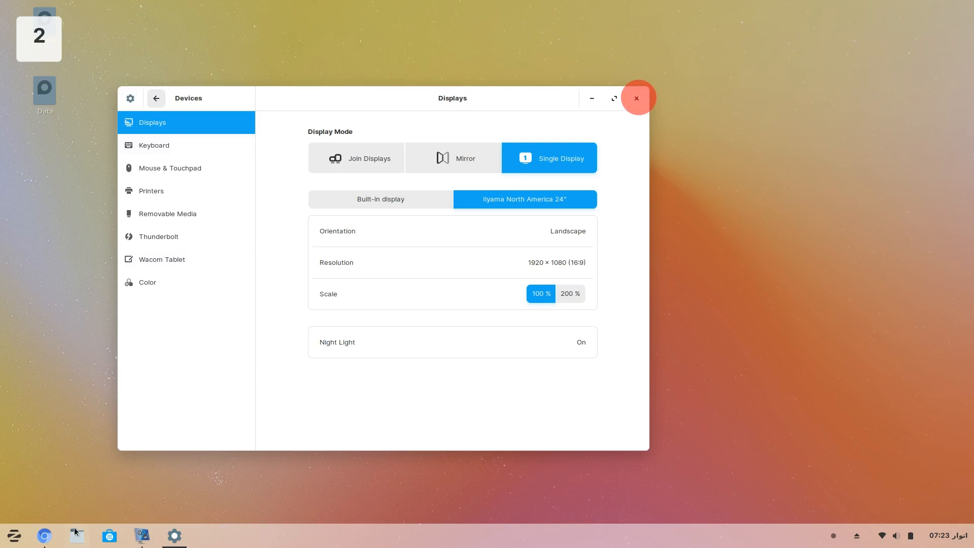
Highlight "Touch layout" in the blog's Main Features list in Chromium and switch back to the Settings window
mouse_move(44, 540)
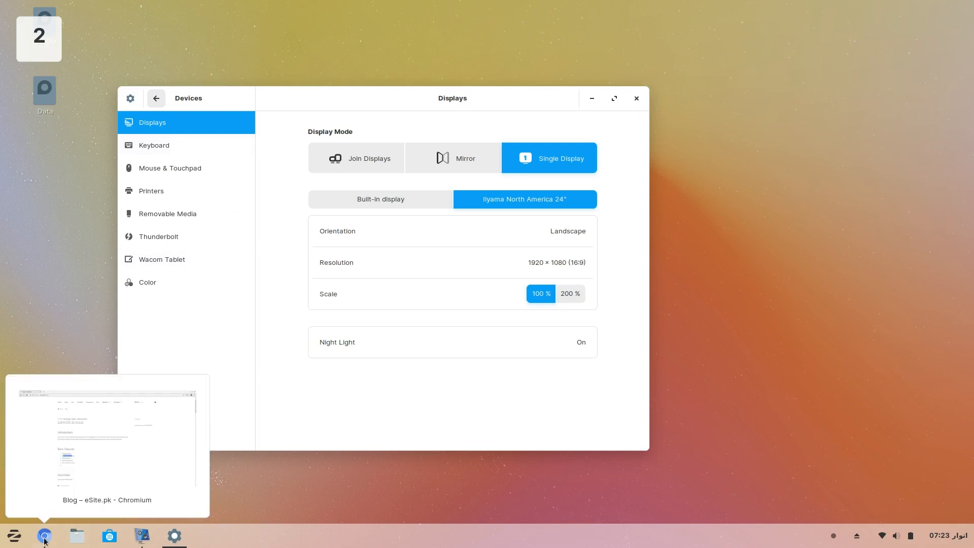
click(45, 541)
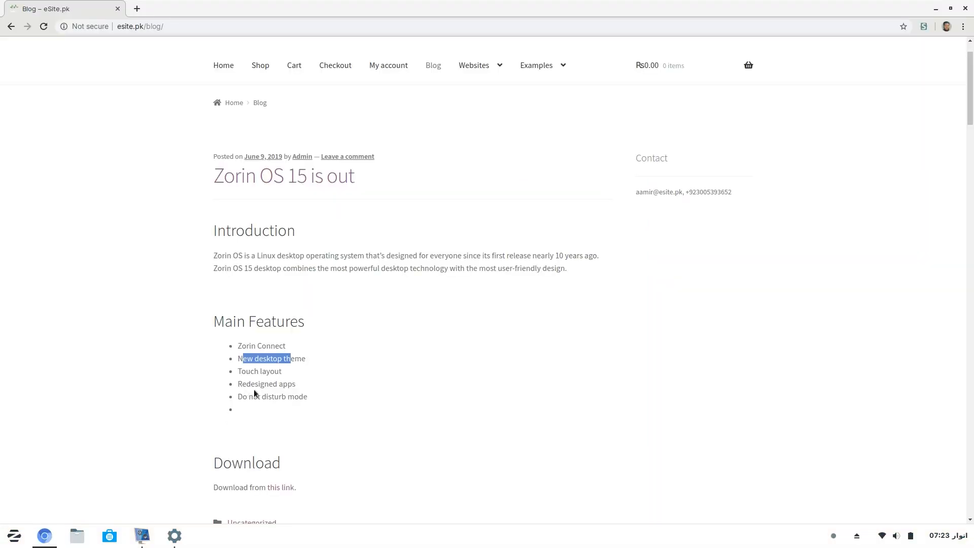
drag(275, 371, 238, 370)
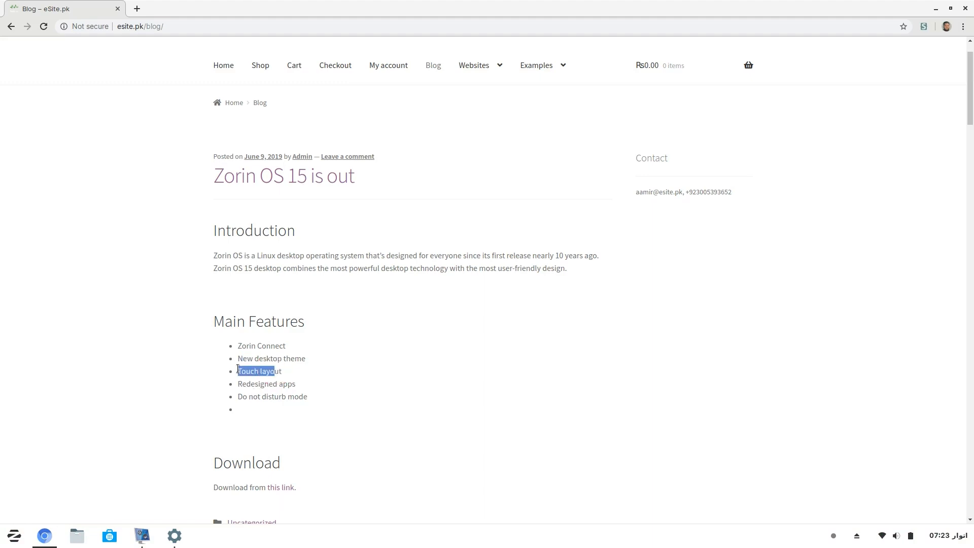
click(175, 535)
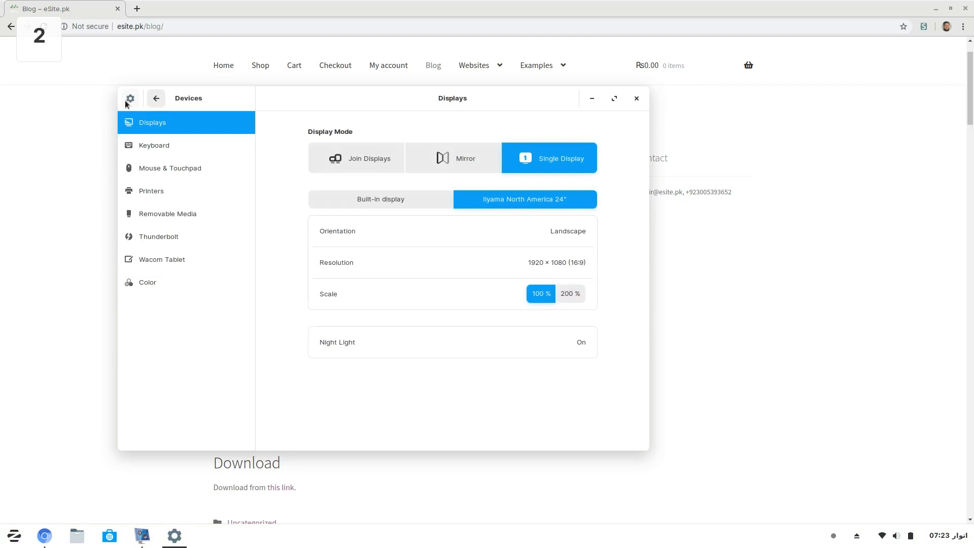
Return Settings to its main list, highlight "Redesigned apps" in the blog's Main Features in Chromium, and restore the browser from full size
click(158, 98)
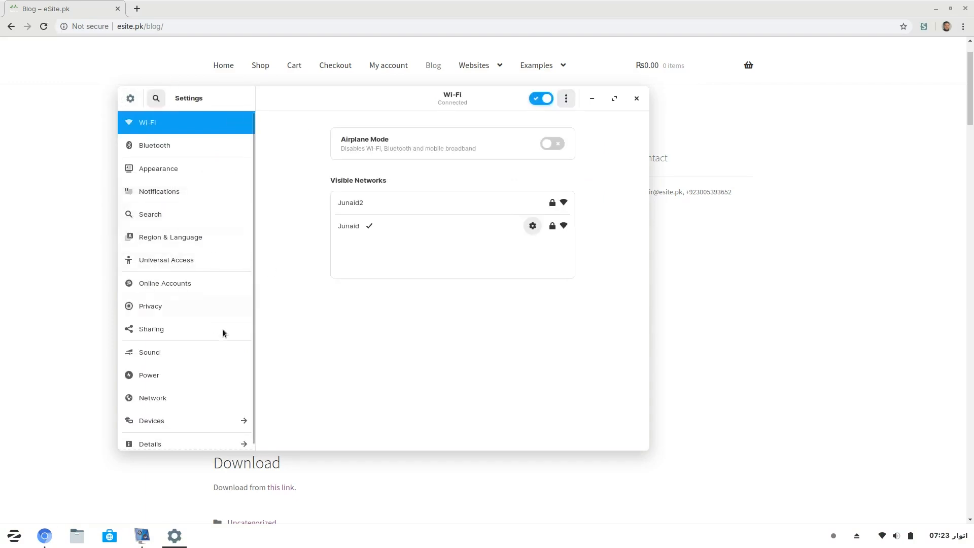
click(44, 536)
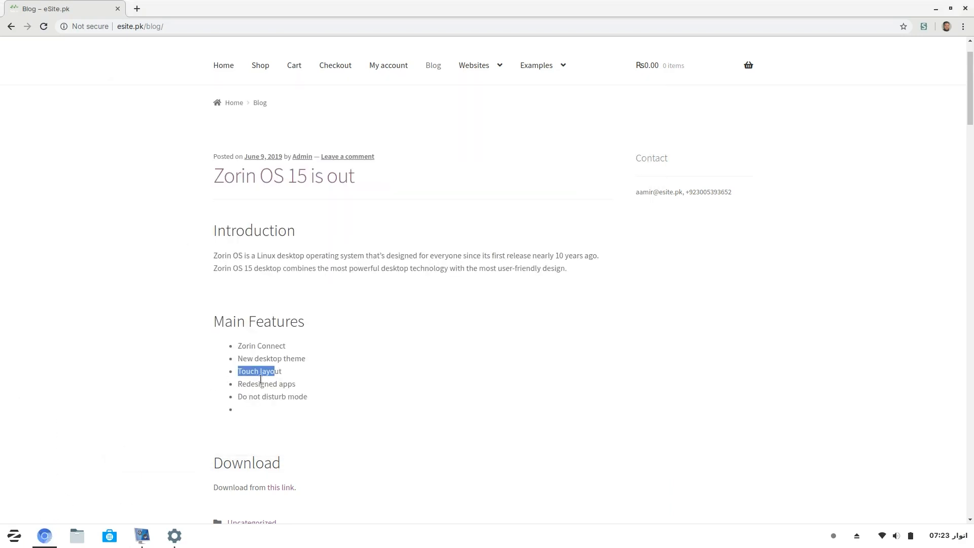
drag(287, 384, 247, 383)
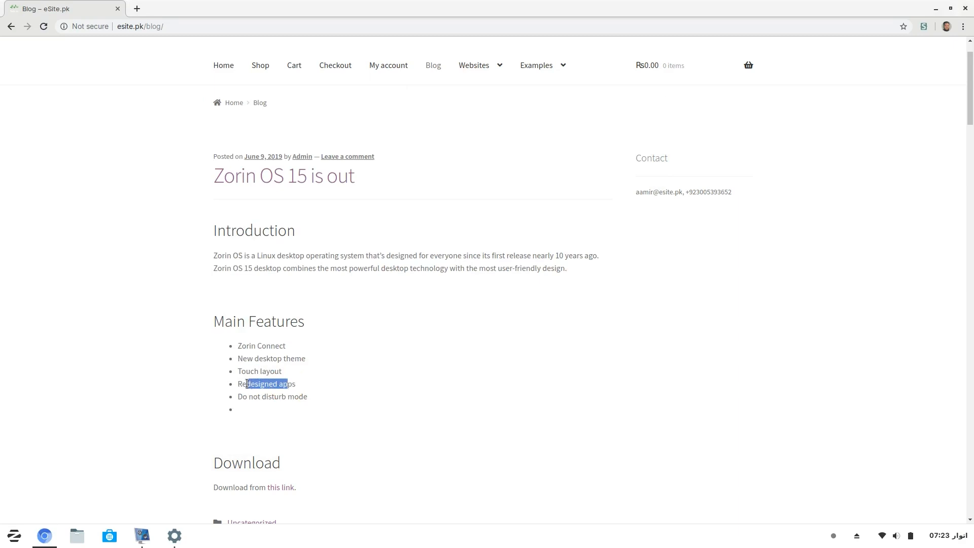
click(950, 8)
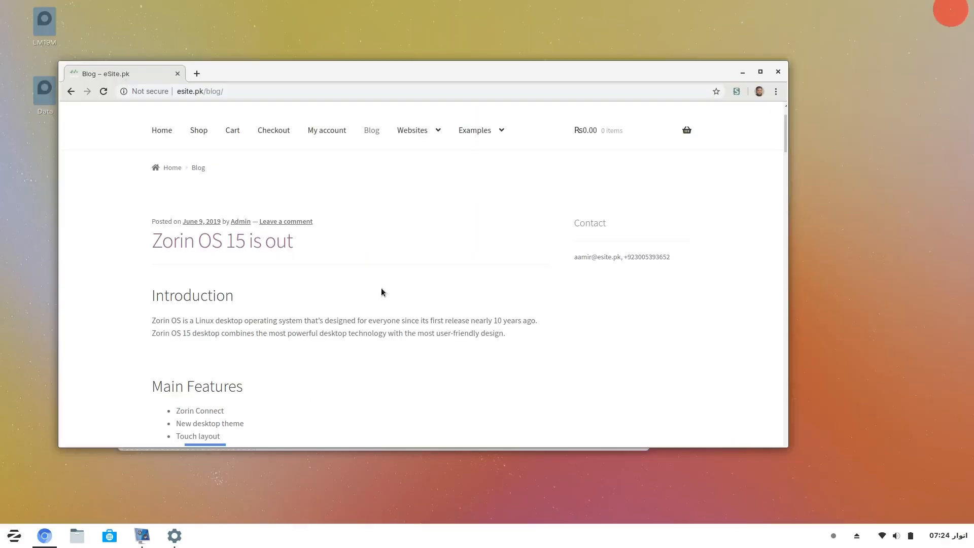
Launch LibreOffice Writer from the system's office applications
click(15, 536)
click(64, 365)
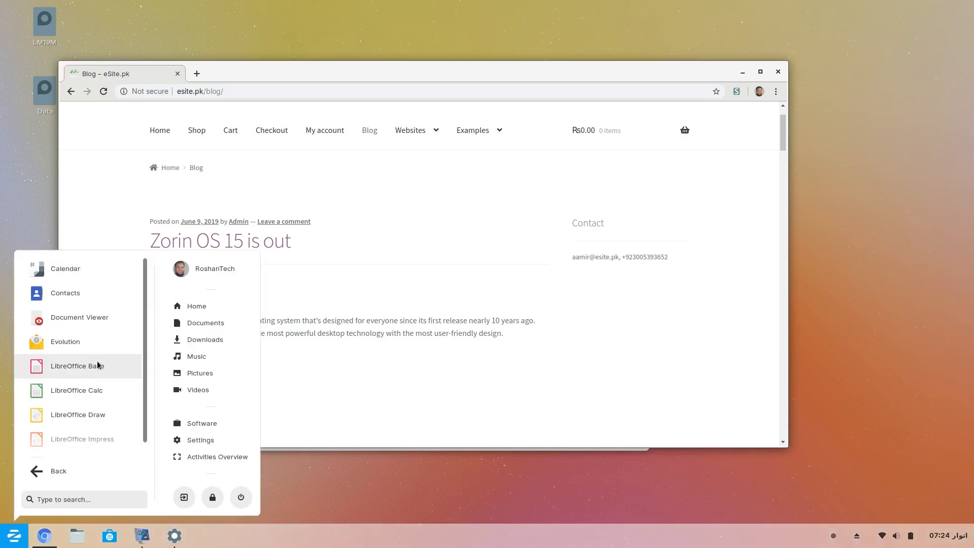
scroll(111, 400, down, 1)
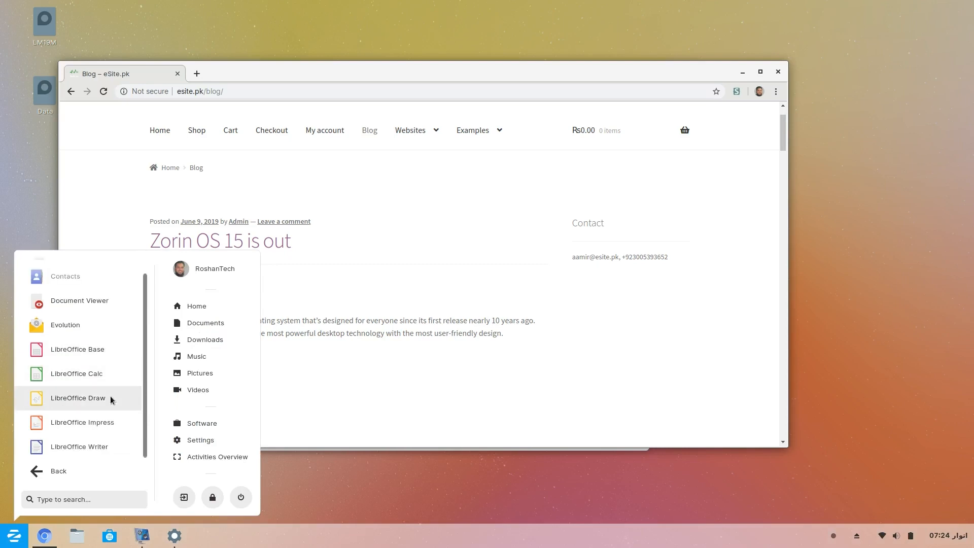
click(61, 447)
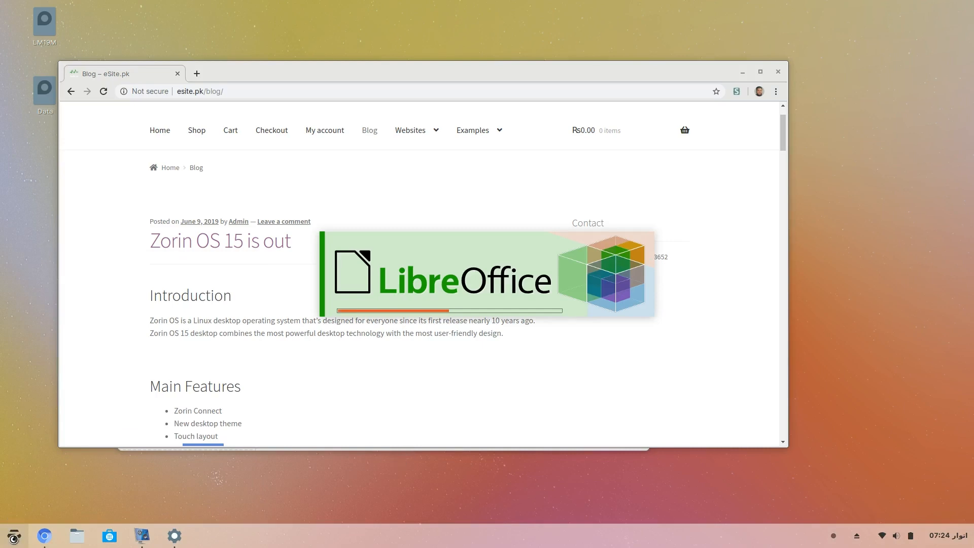
View the list of installed office applications over the Writer window and dismiss it
click(14, 536)
click(69, 372)
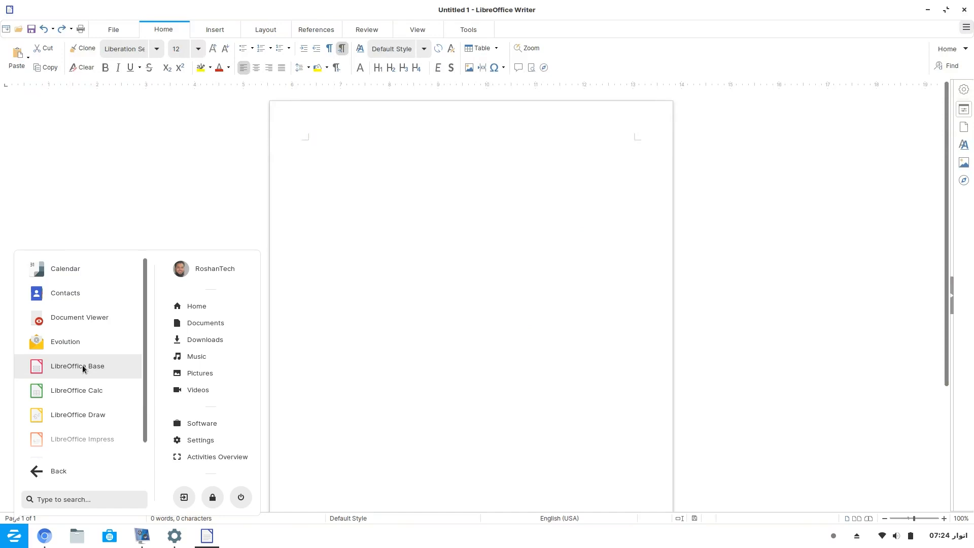
click(215, 161)
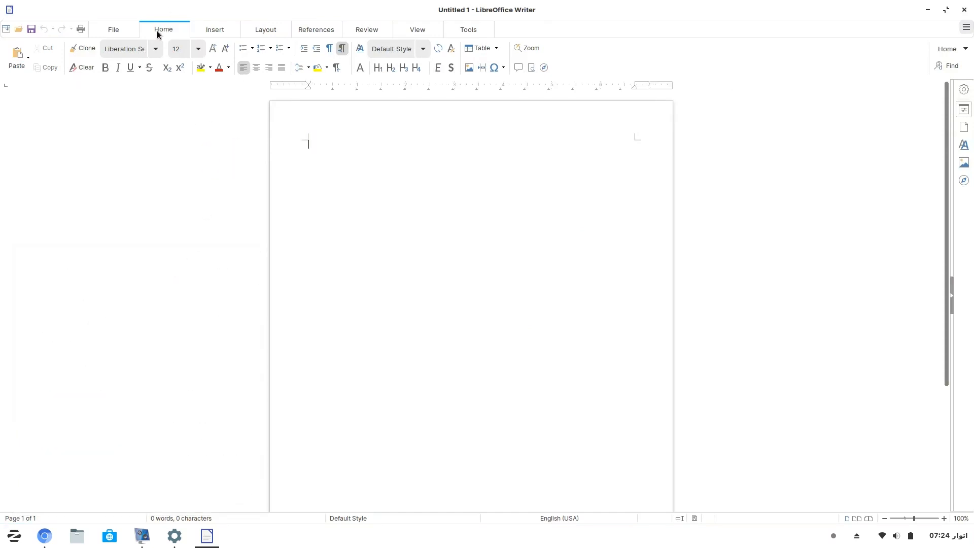
Look through Writer's Insert, Layout, References and Home tools, and close the empty document
click(215, 29)
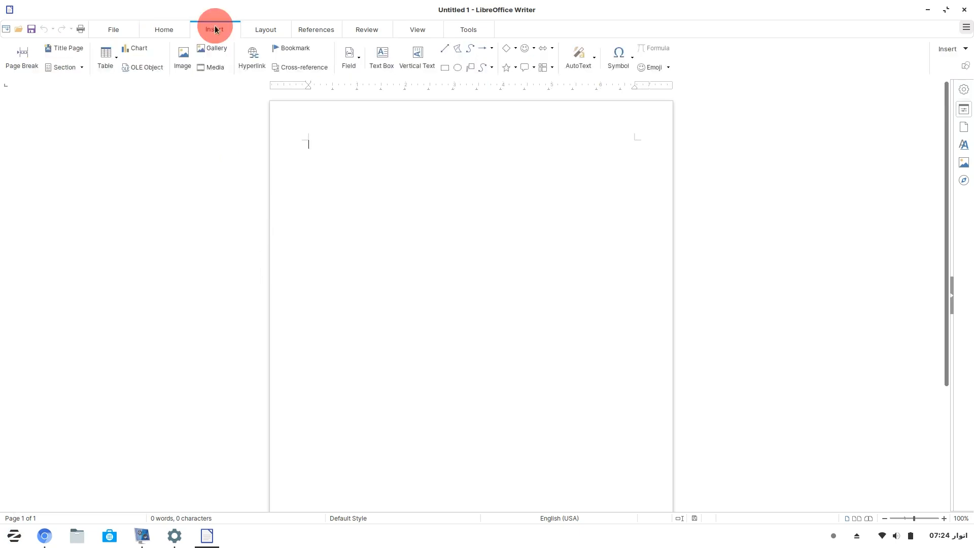
click(267, 29)
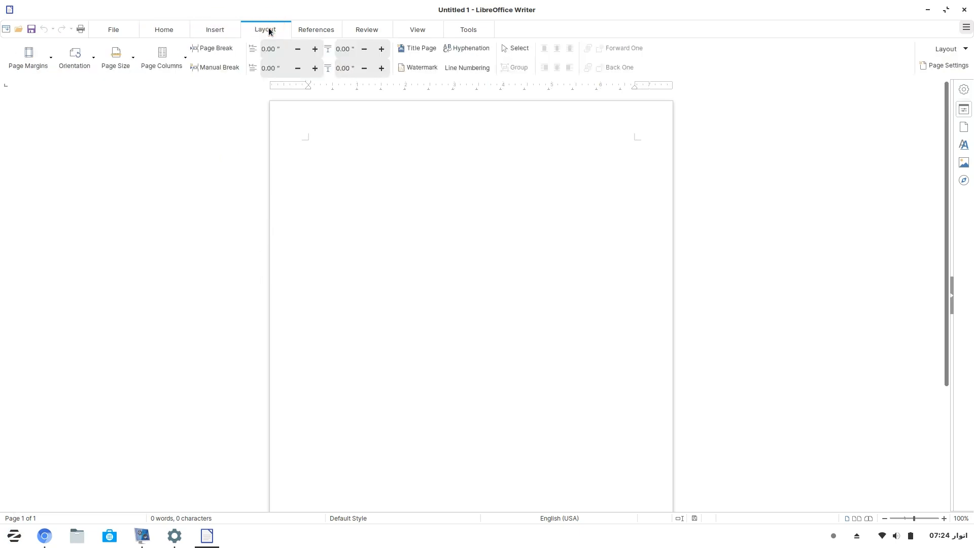
click(310, 29)
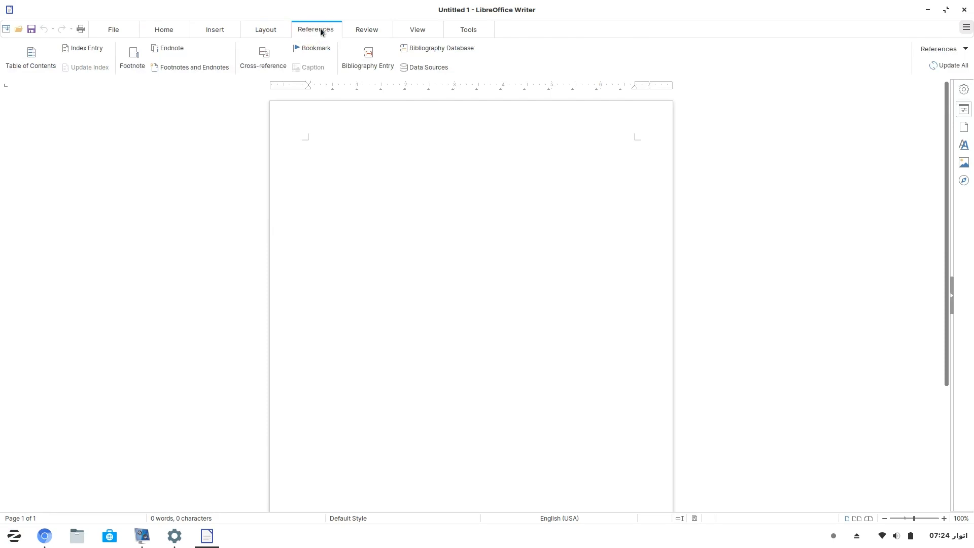
click(113, 29)
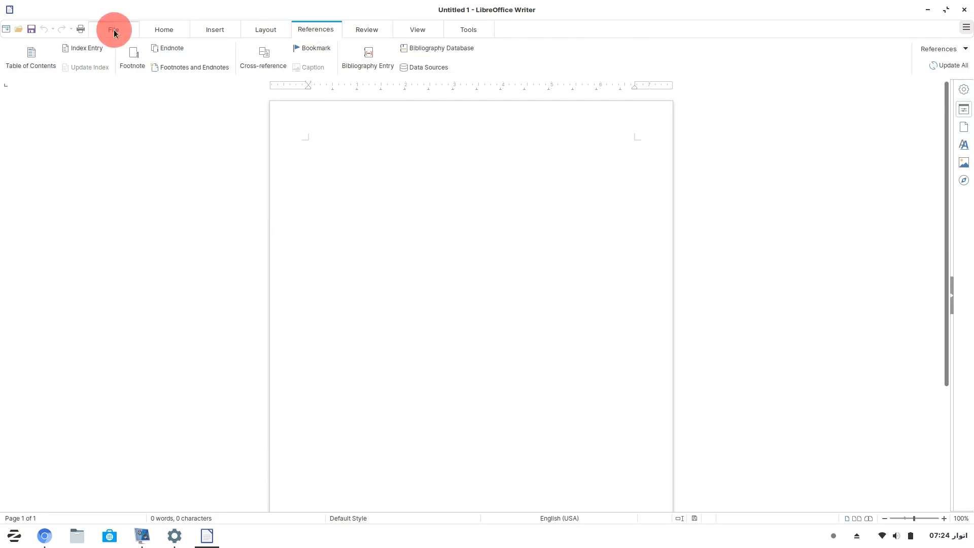
click(163, 31)
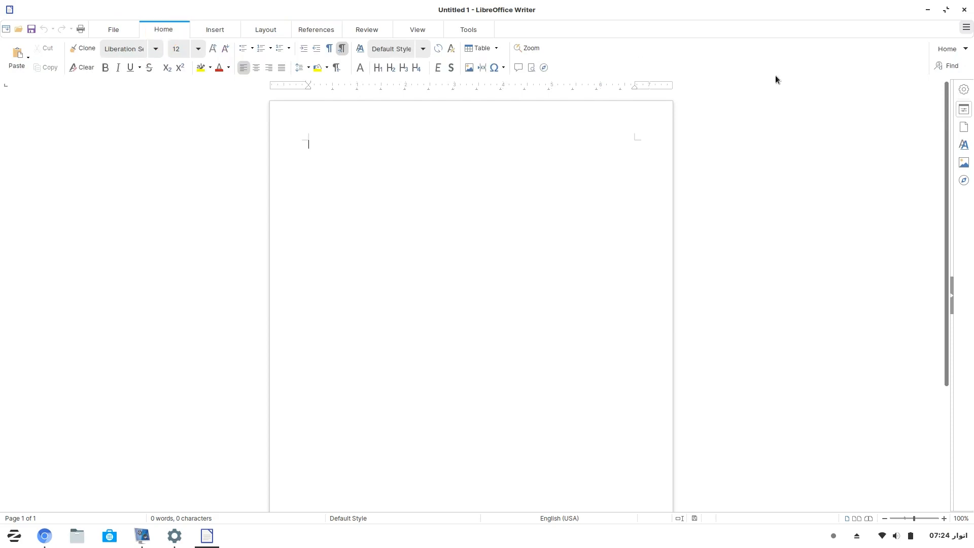
click(962, 9)
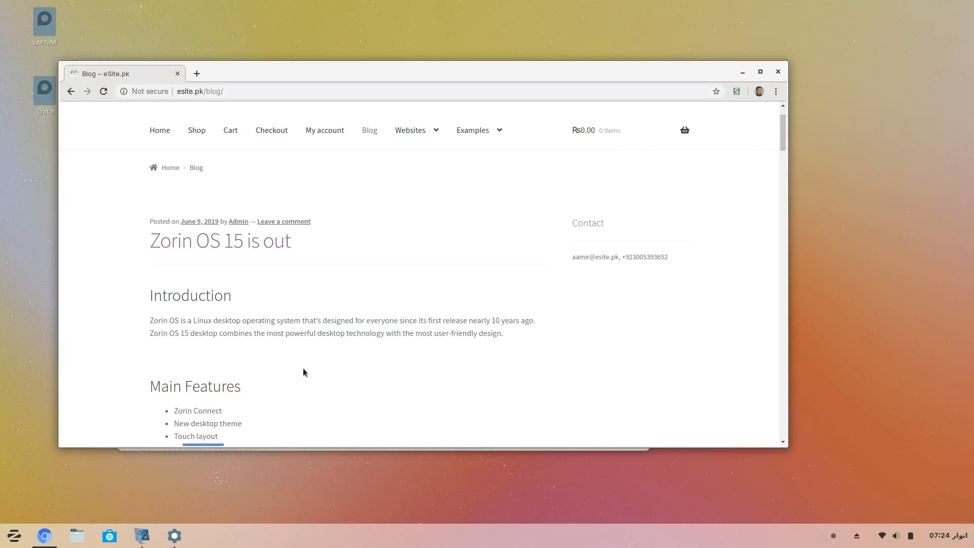
Highlight "Do not disturb" in the blog's Main Features list, and close the Settings window behind the browser
scroll(317, 368, down, 5)
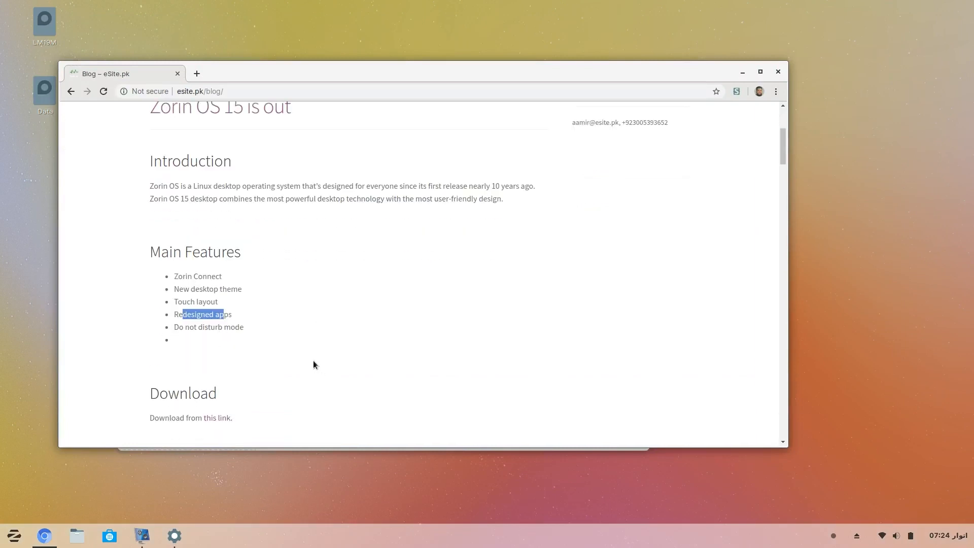
mouse_move(223, 327)
mouse_down()
mouse_move(172, 335)
mouse_move(189, 327)
mouse_up()
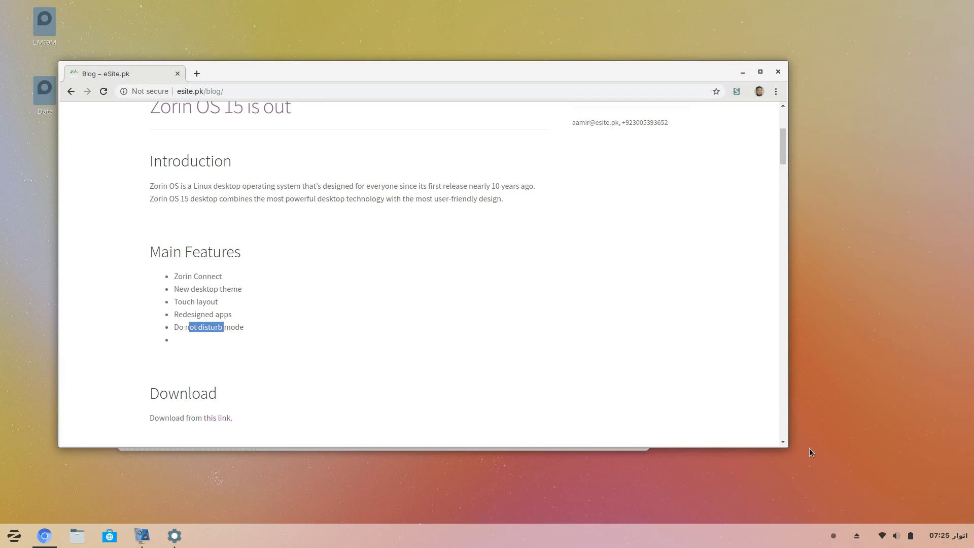
drag(400, 75, 575, 32)
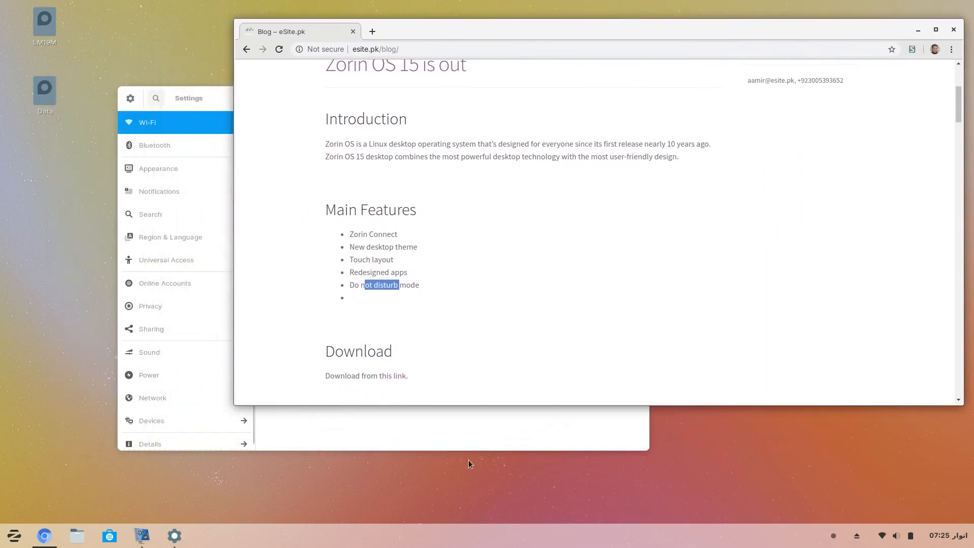
click(422, 428)
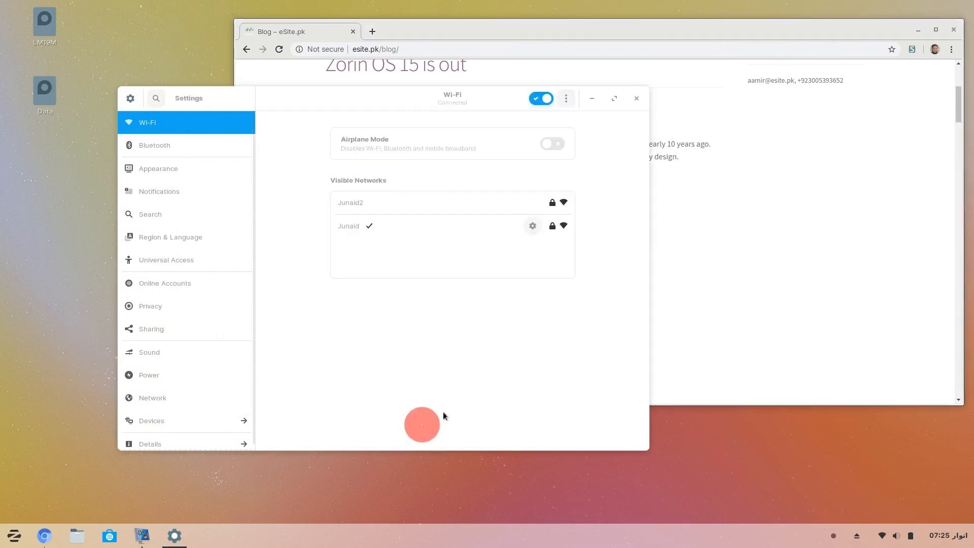
click(635, 96)
drag(644, 25, 495, 107)
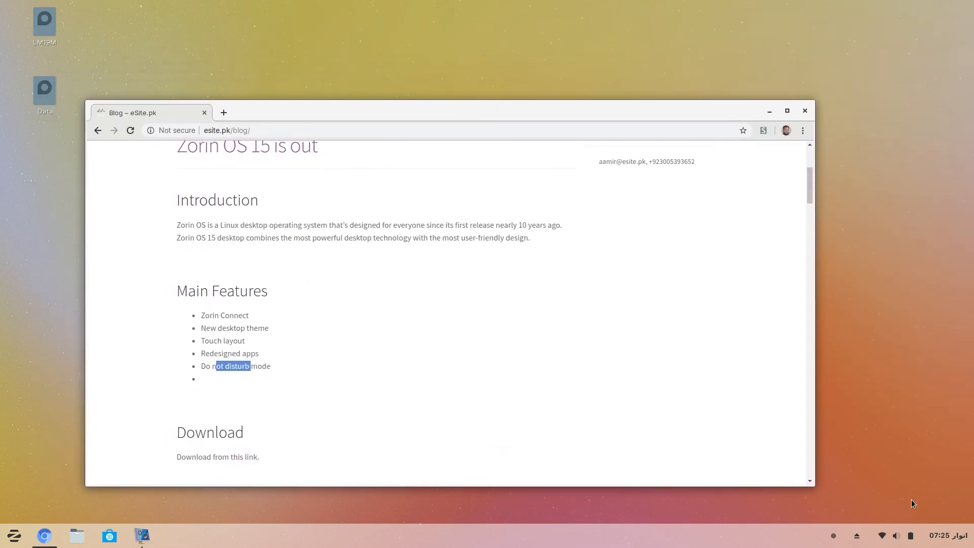
Try the Do not disturb mode for notifications, turn it off again, and dismiss the calendar and notification popup
click(949, 536)
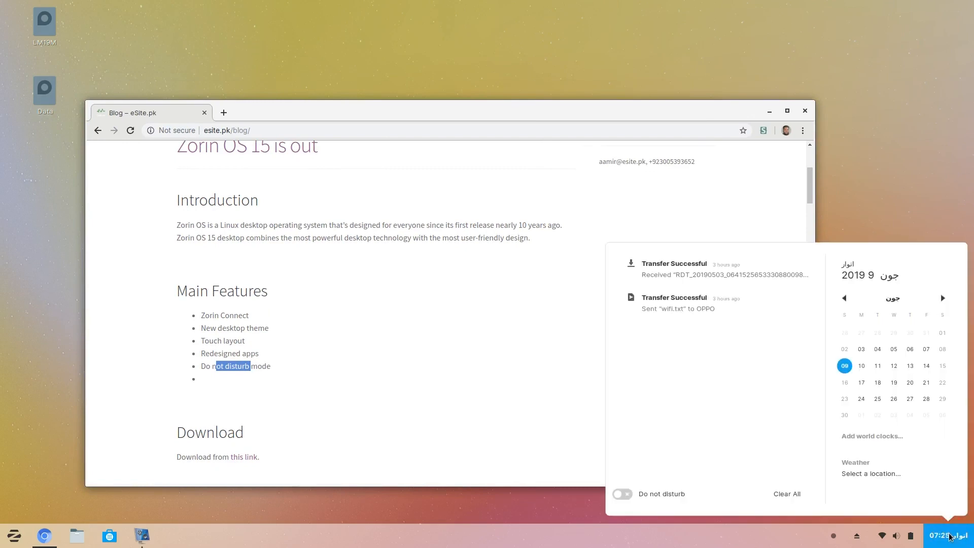
click(622, 494)
click(619, 494)
click(469, 504)
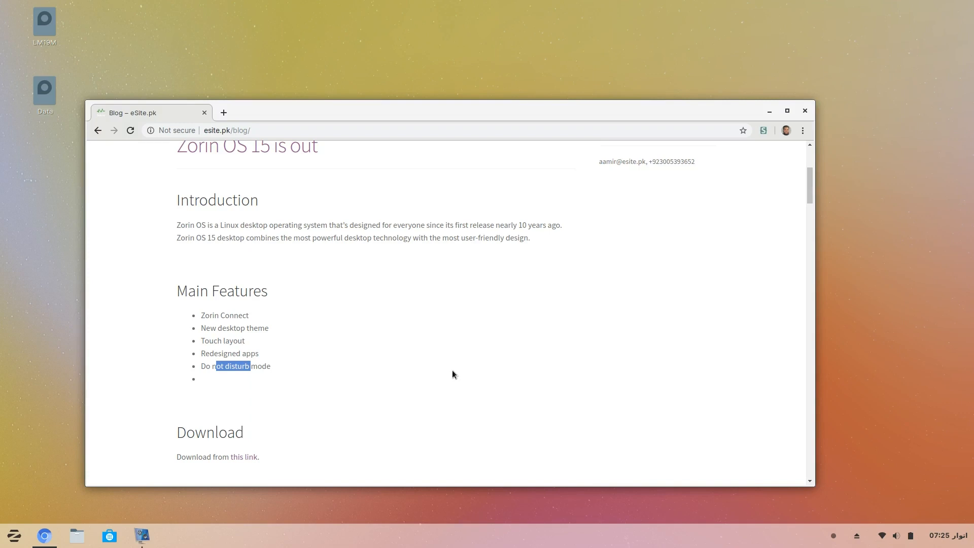
Highlight the blog's Main Features from "Zorin Connect" to "Do not disturb mode", and highlight only "Zorin Connect" after that
scroll(452, 374, up, 1)
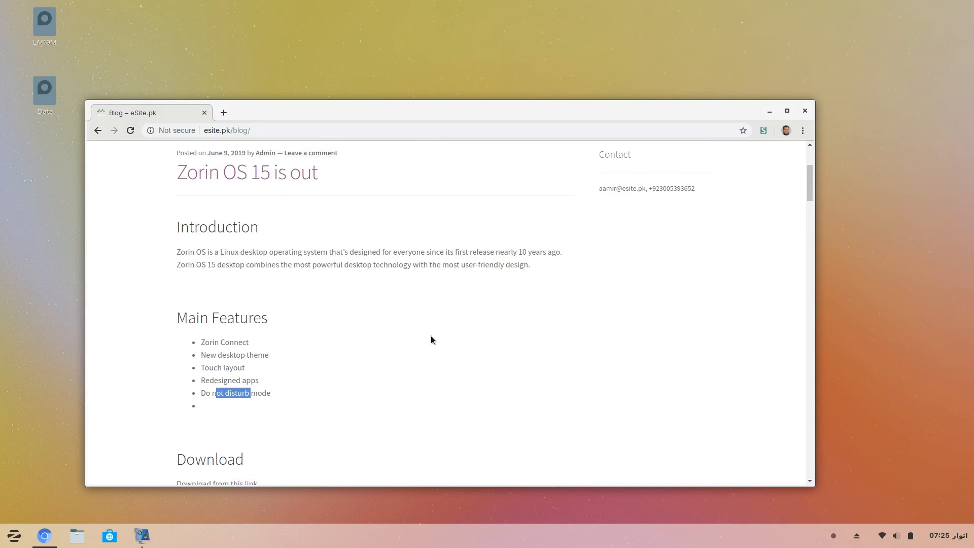
scroll(437, 330, down, 2)
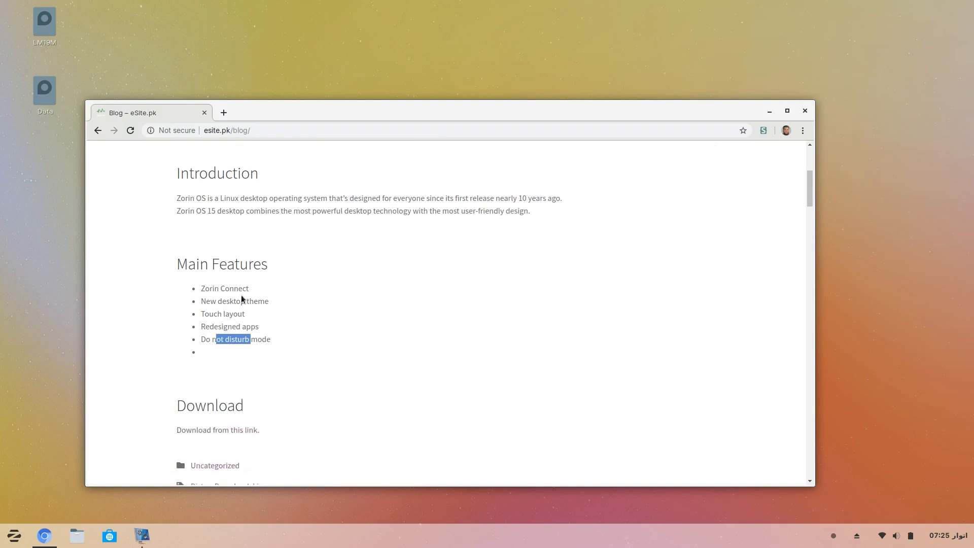
drag(262, 339, 200, 294)
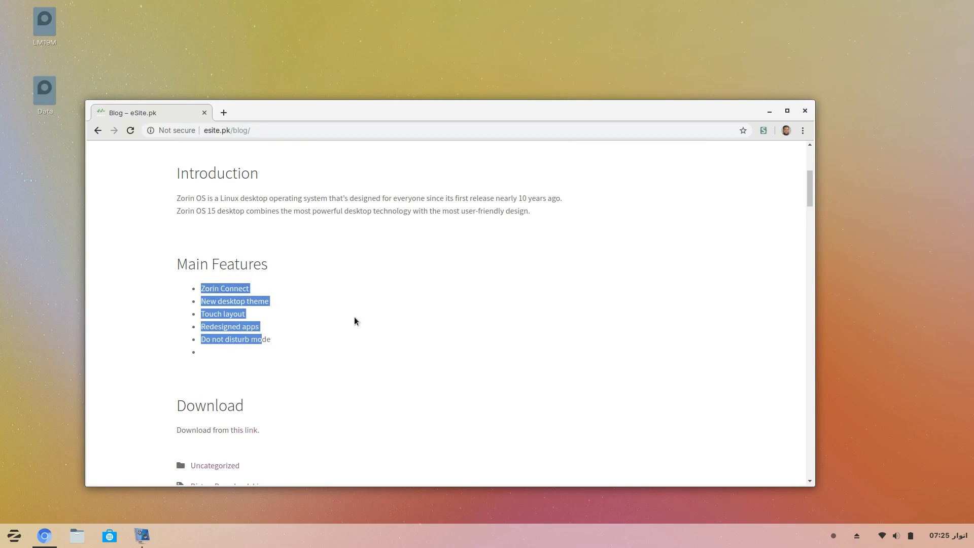
click(212, 292)
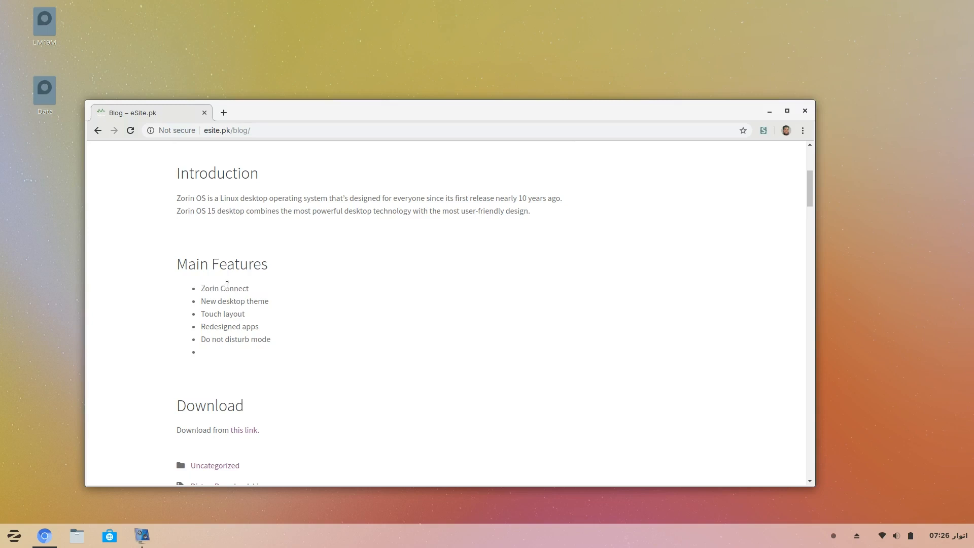
drag(239, 288, 206, 292)
Skim the Zorin OS 15 blog post down to the May 27, 2019 post and close the browser
scroll(465, 306, up, 3)
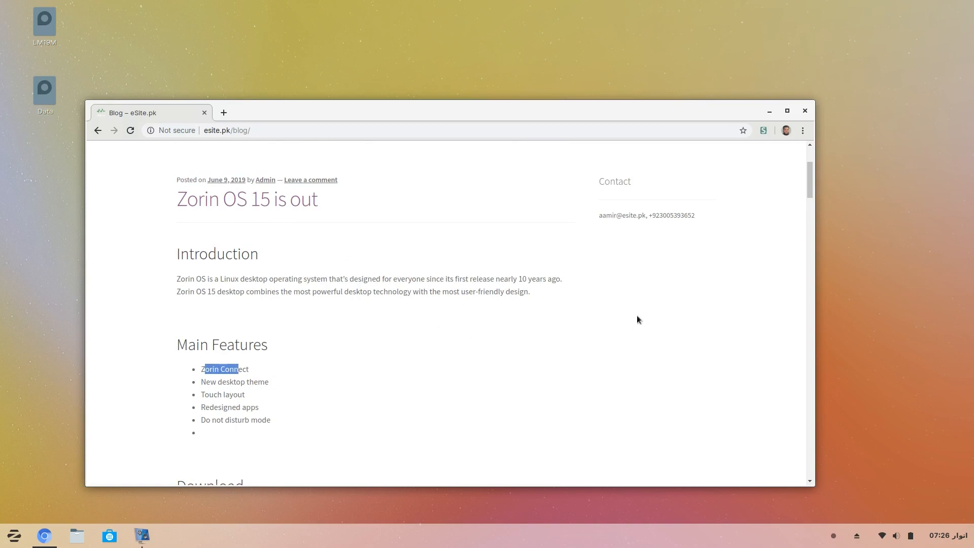
scroll(675, 274, down, 8)
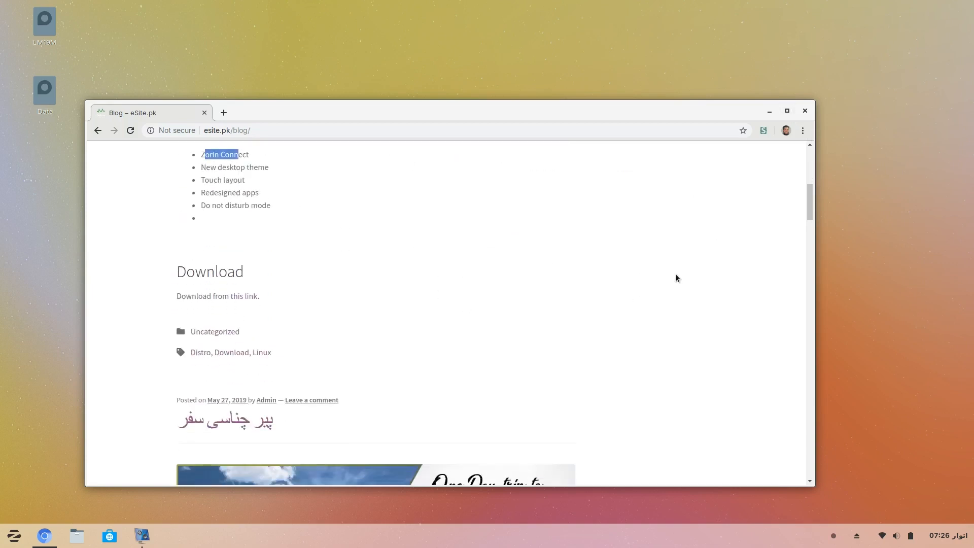
scroll(723, 253, down, 5)
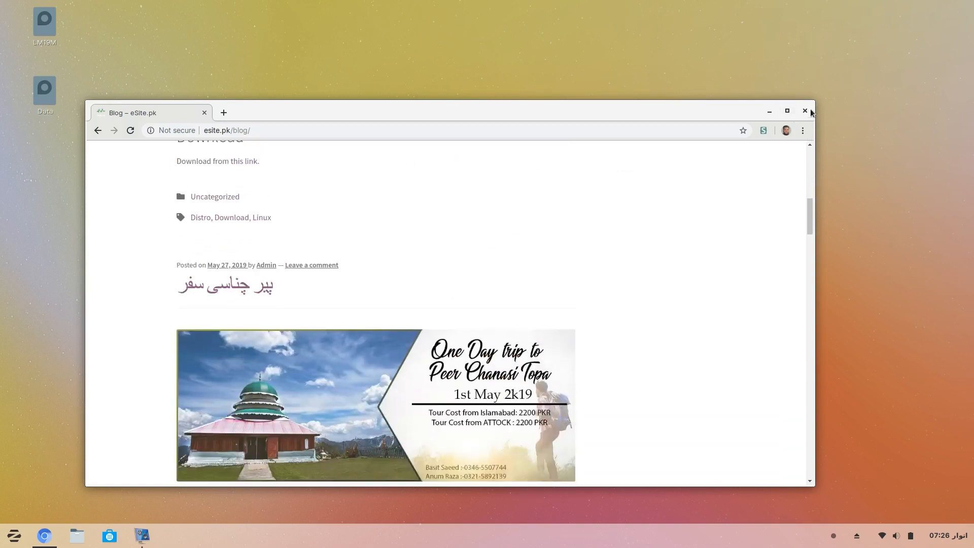
click(804, 111)
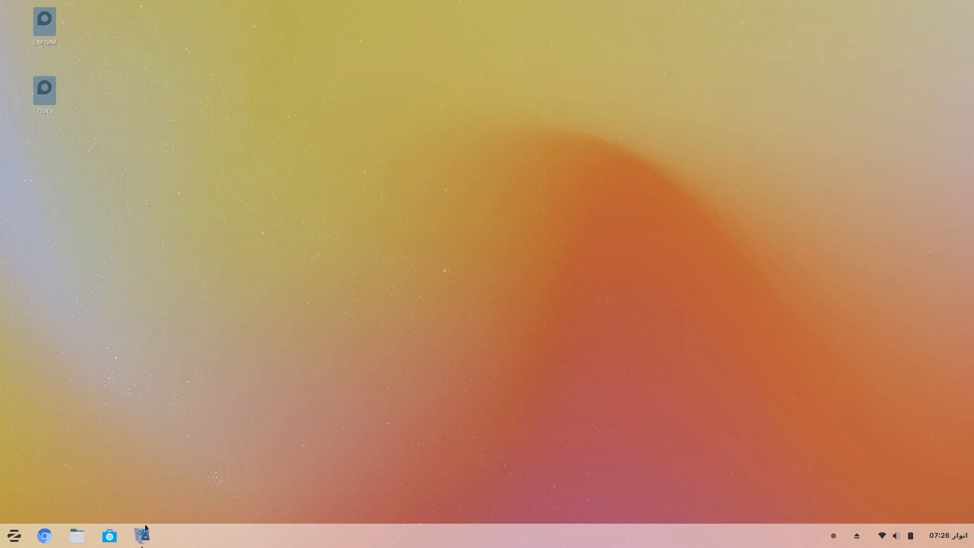
Stop the vokoscreen screen recording
mouse_move(142, 535)
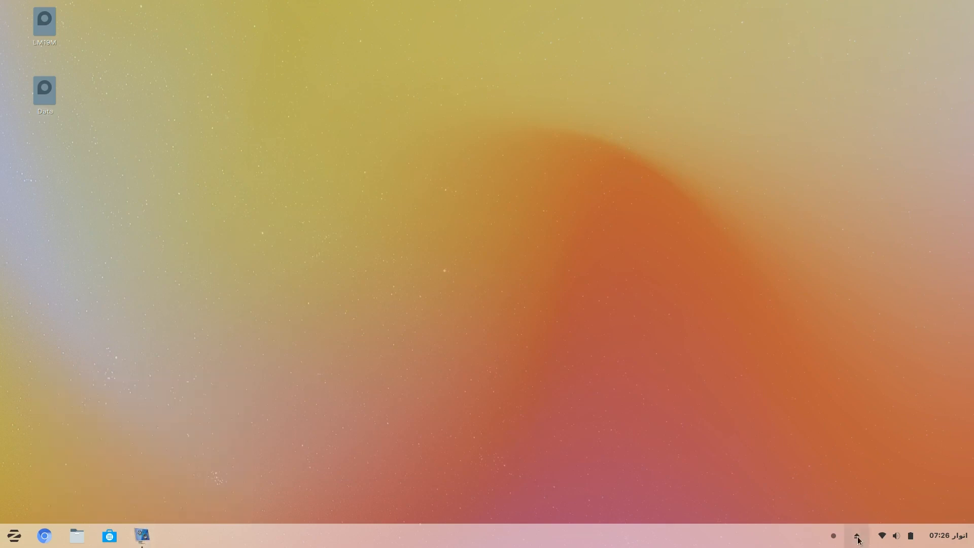
click(833, 535)
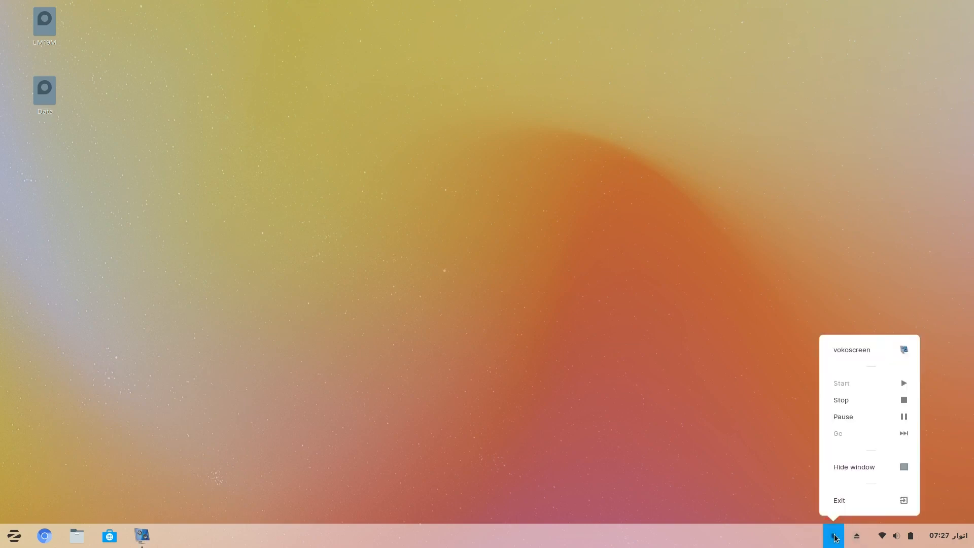
click(853, 400)
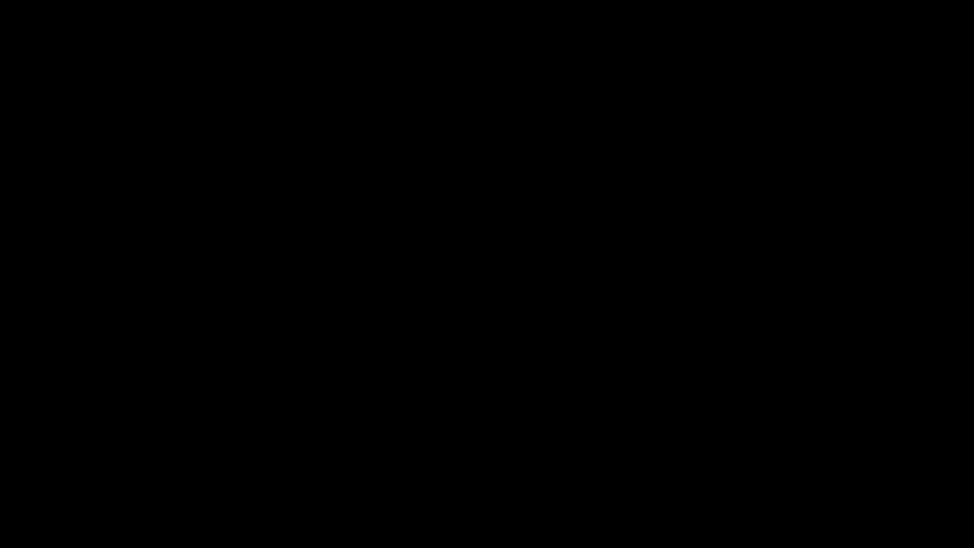